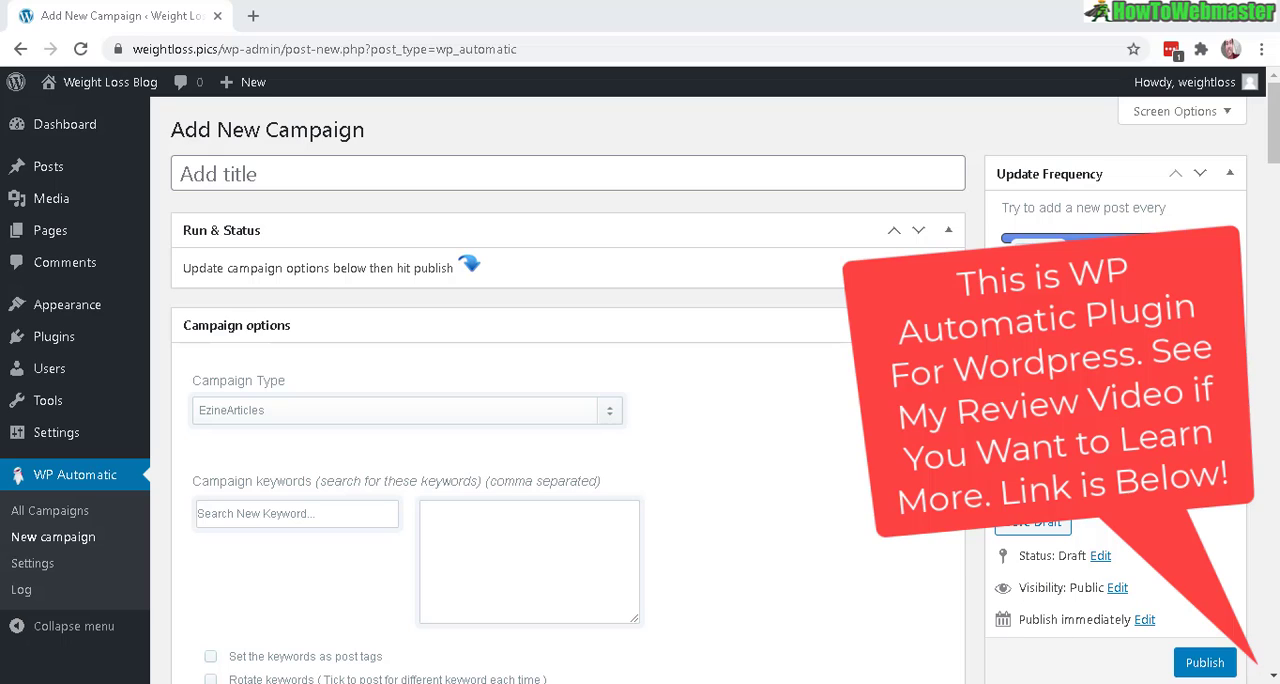
Set the new campaign's type to Feeds and title it "feed test"
click(607, 410)
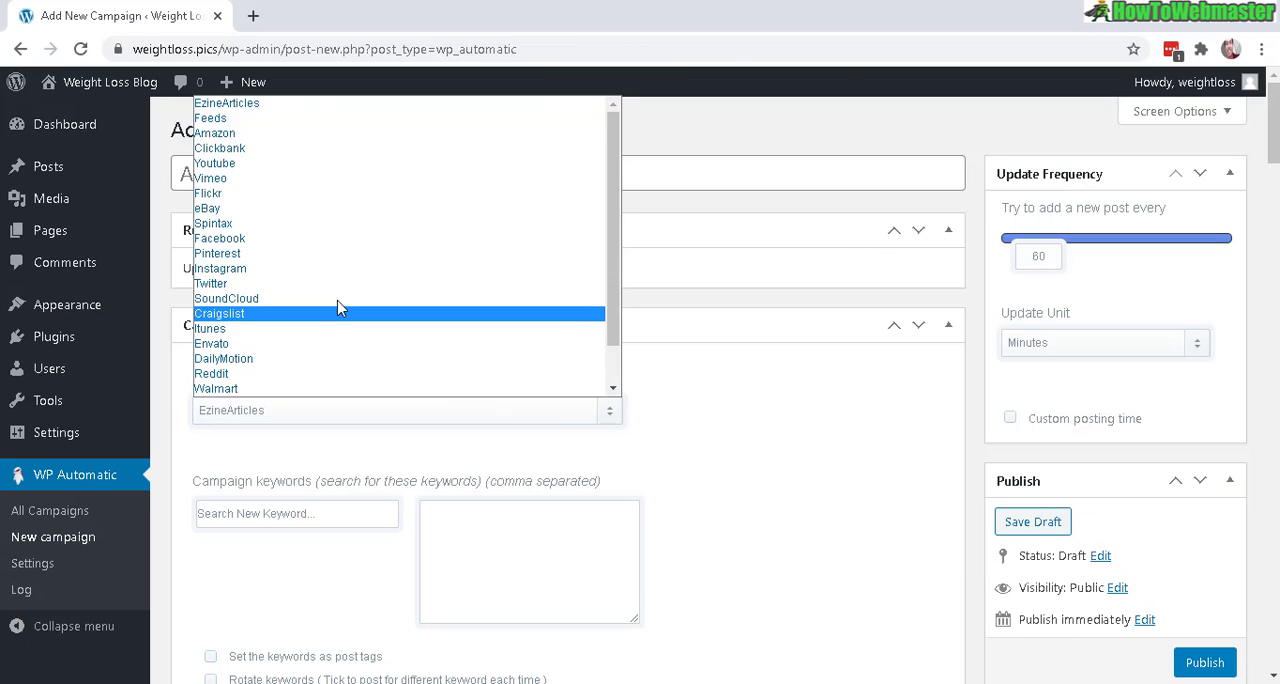
click(250, 118)
click(339, 178)
text(feed test)
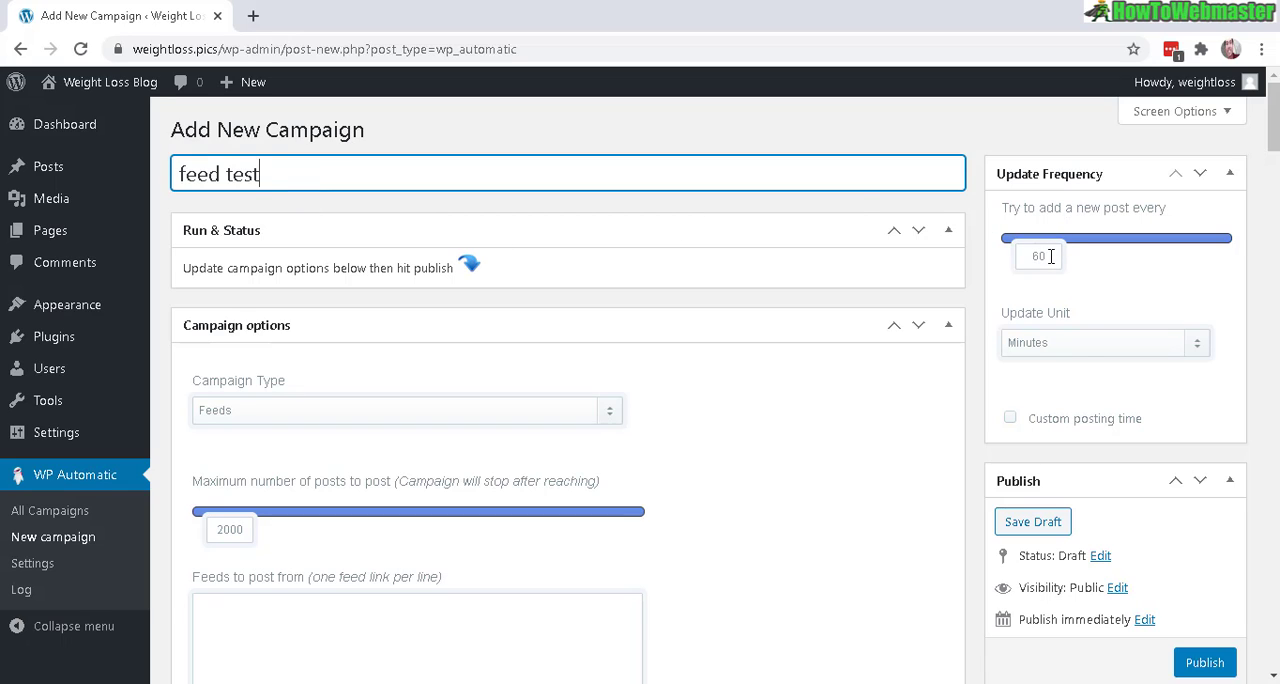
Set the campaign's update unit to Hours
click(1089, 346)
click(1049, 370)
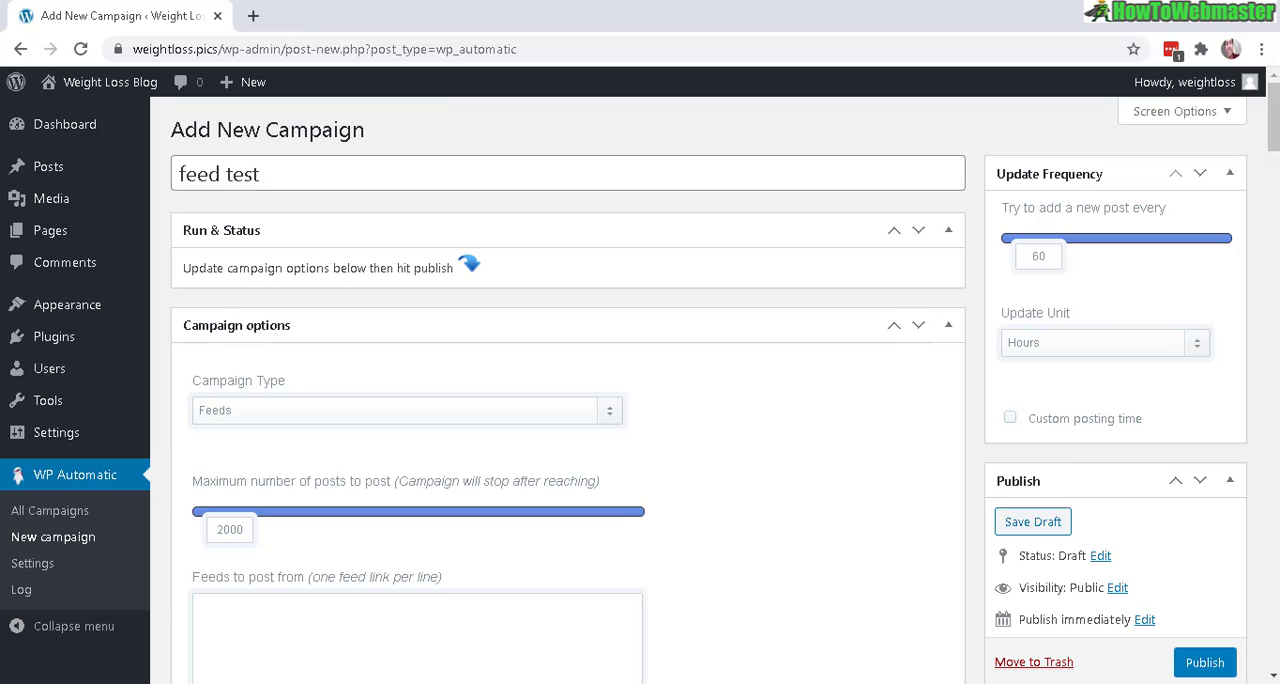
scroll(233, 279, down, 3)
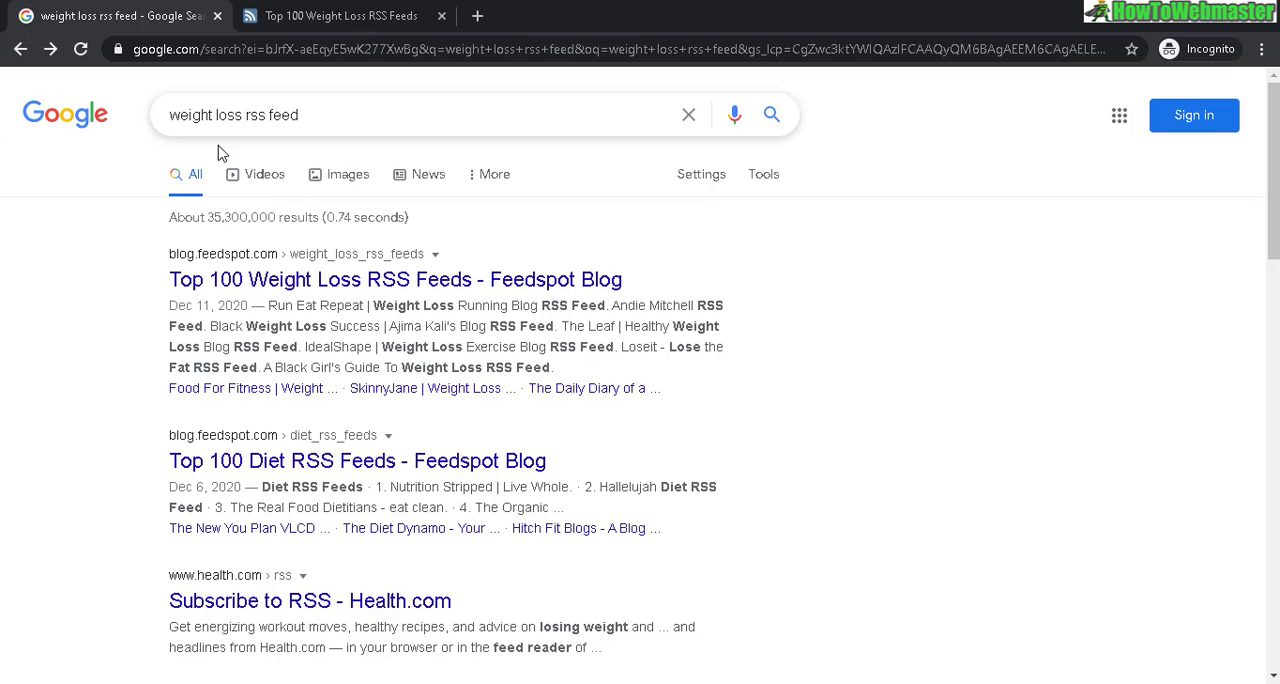
drag(198, 112, 168, 116)
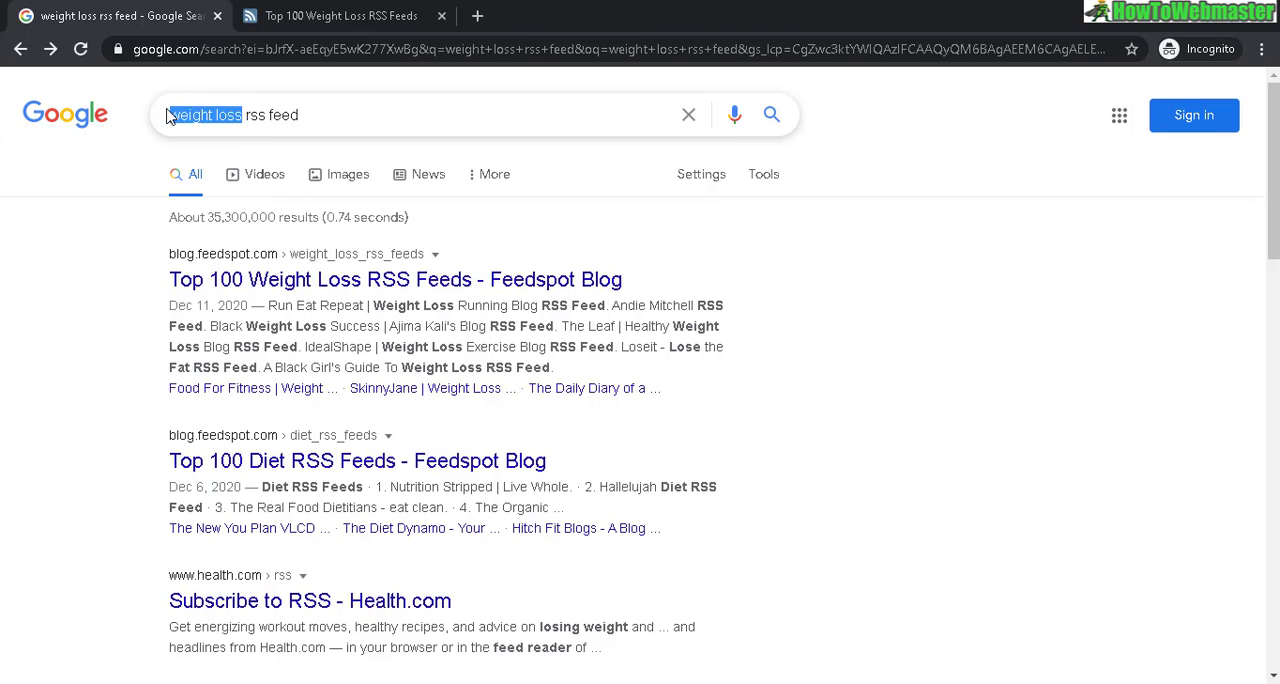
click(246, 116)
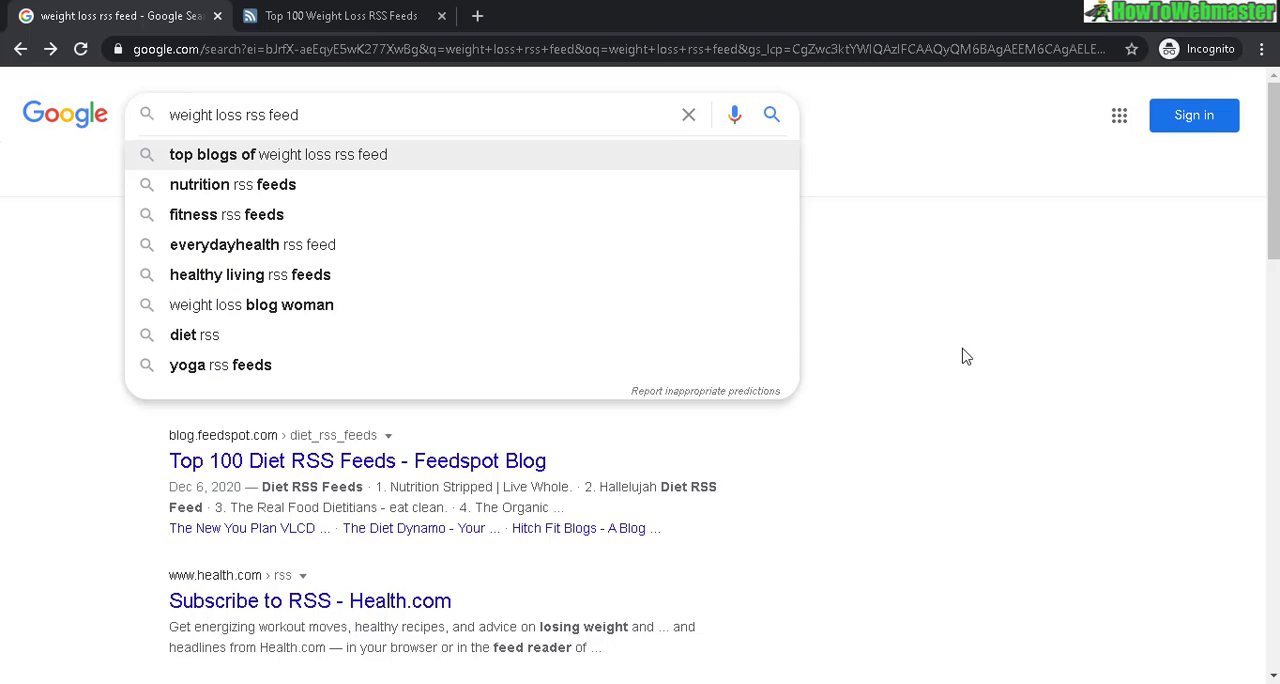
click(1066, 463)
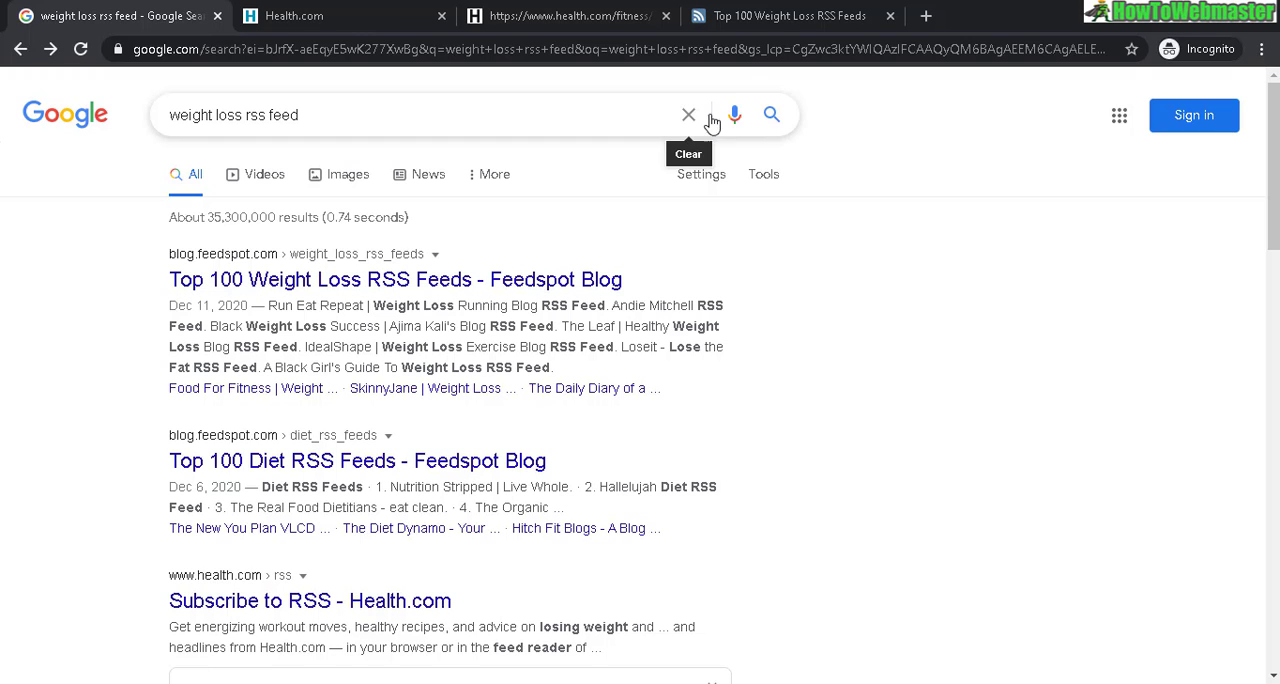
Copy the Run Eat Repeat feed link from Feedspot's Top 100 Weight Loss RSS Feeds page into the campaign's feeds to post from
click(756, 18)
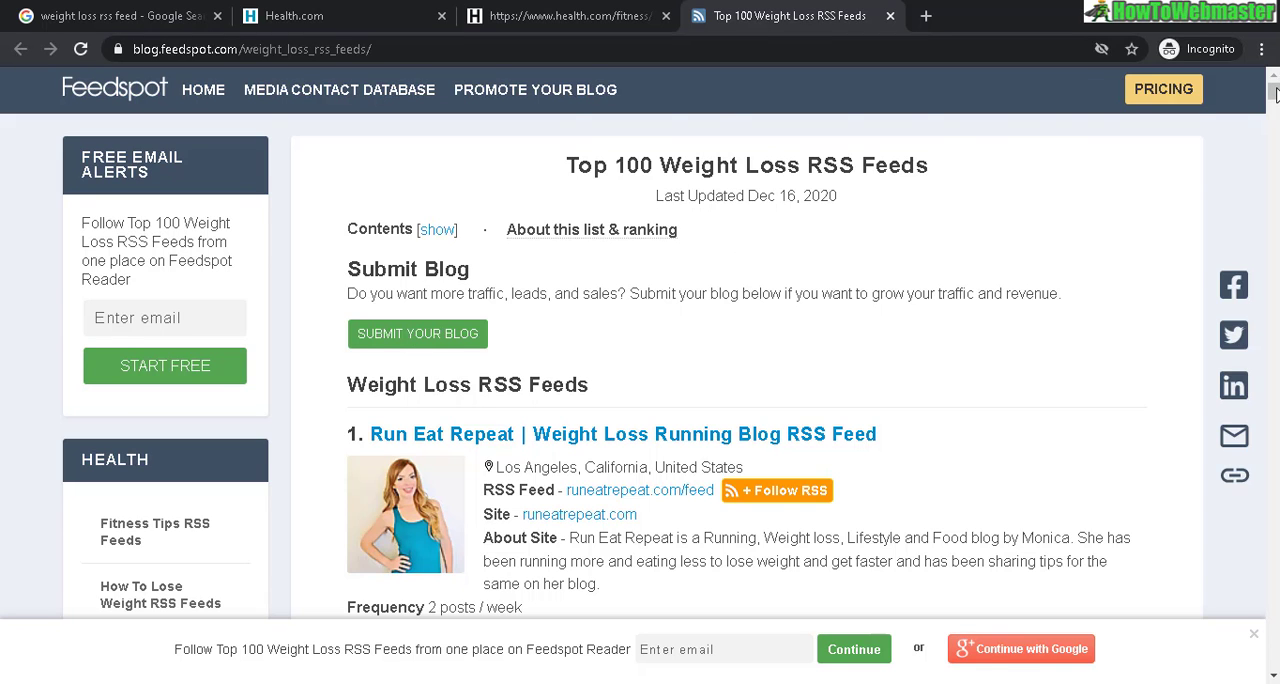
drag(1277, 95, 1277, 96)
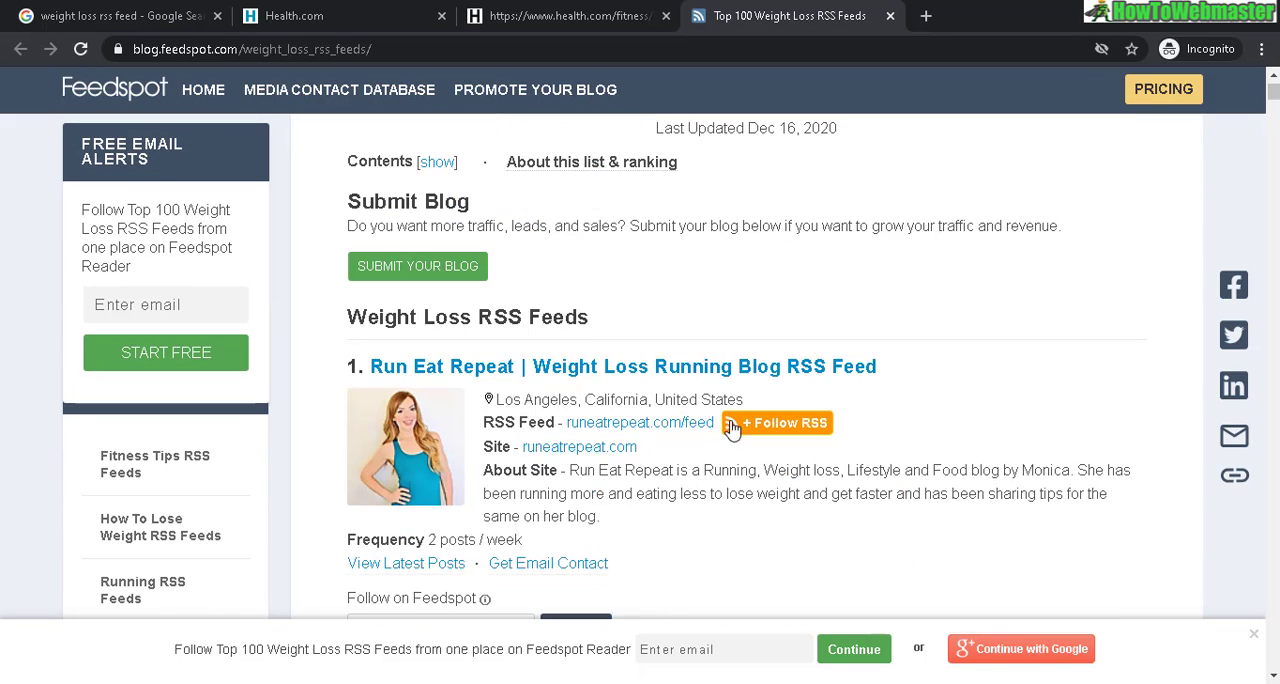
right_click(607, 424)
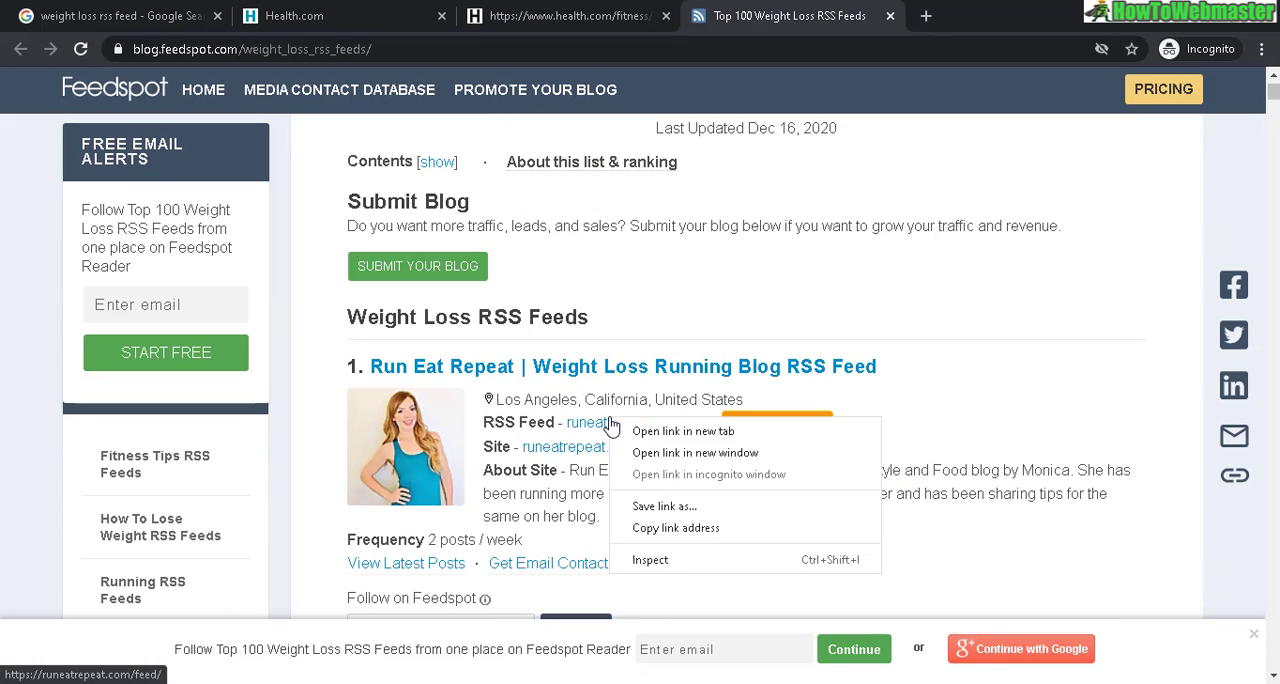
click(697, 528)
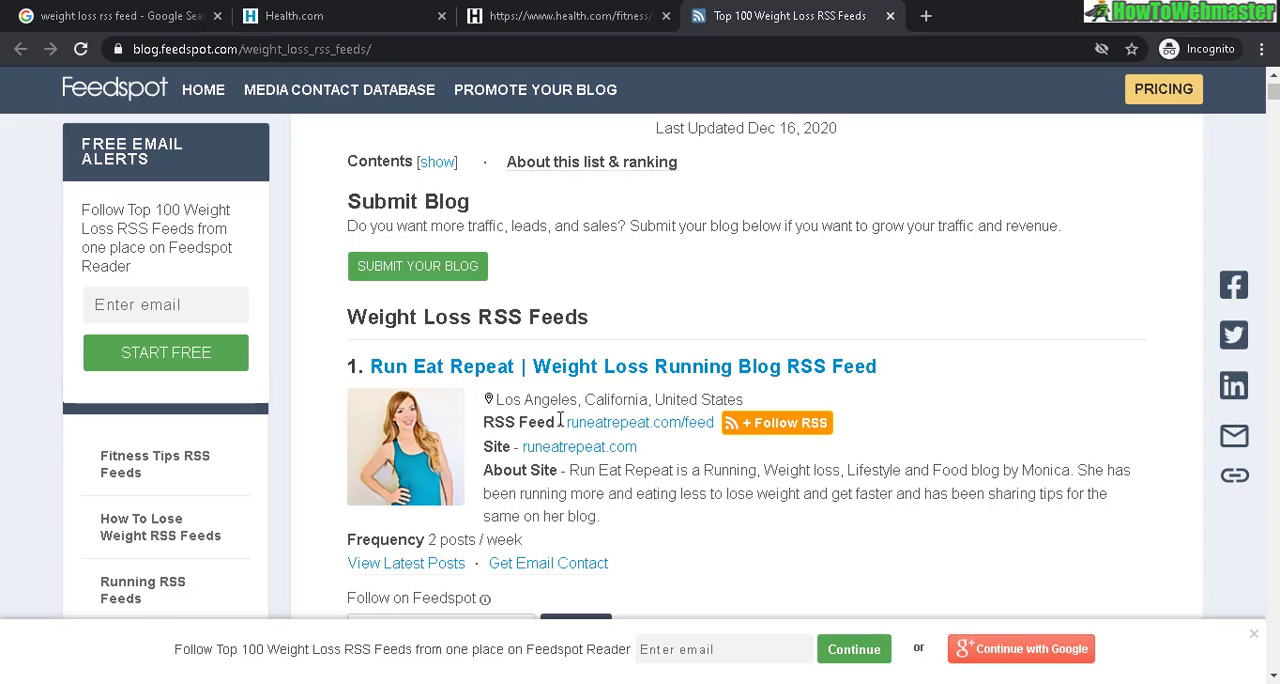
drag(565, 422, 716, 424)
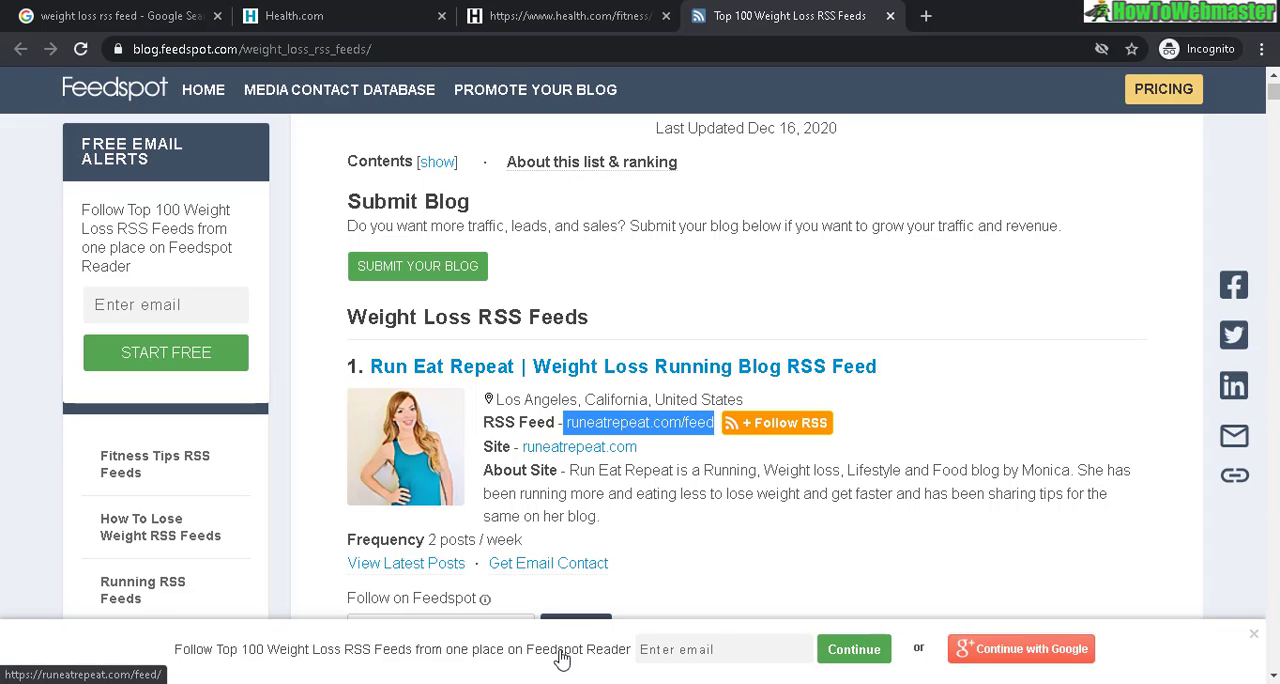
key(alt+Tab)
right_click(337, 297)
click(403, 449)
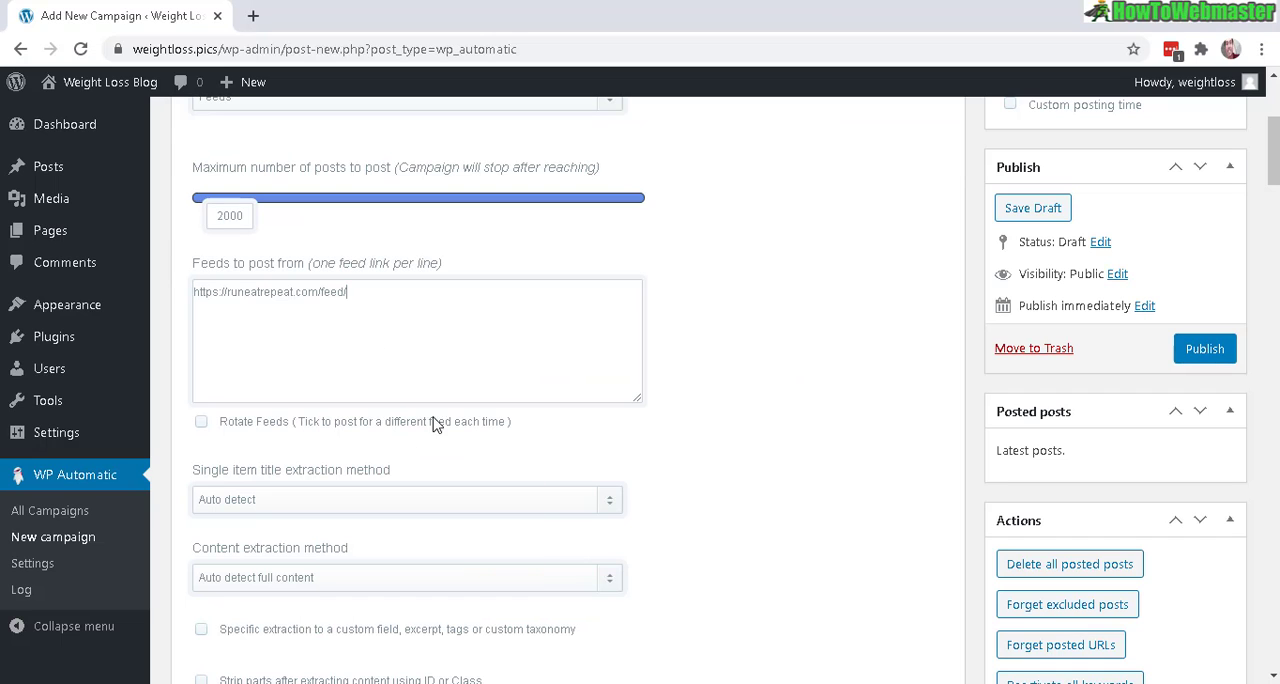
Copy the second-ranked blog's RSS feed link from the Feedspot list and paste it on a new line of the campaign's feeds
key(alt+Tab)
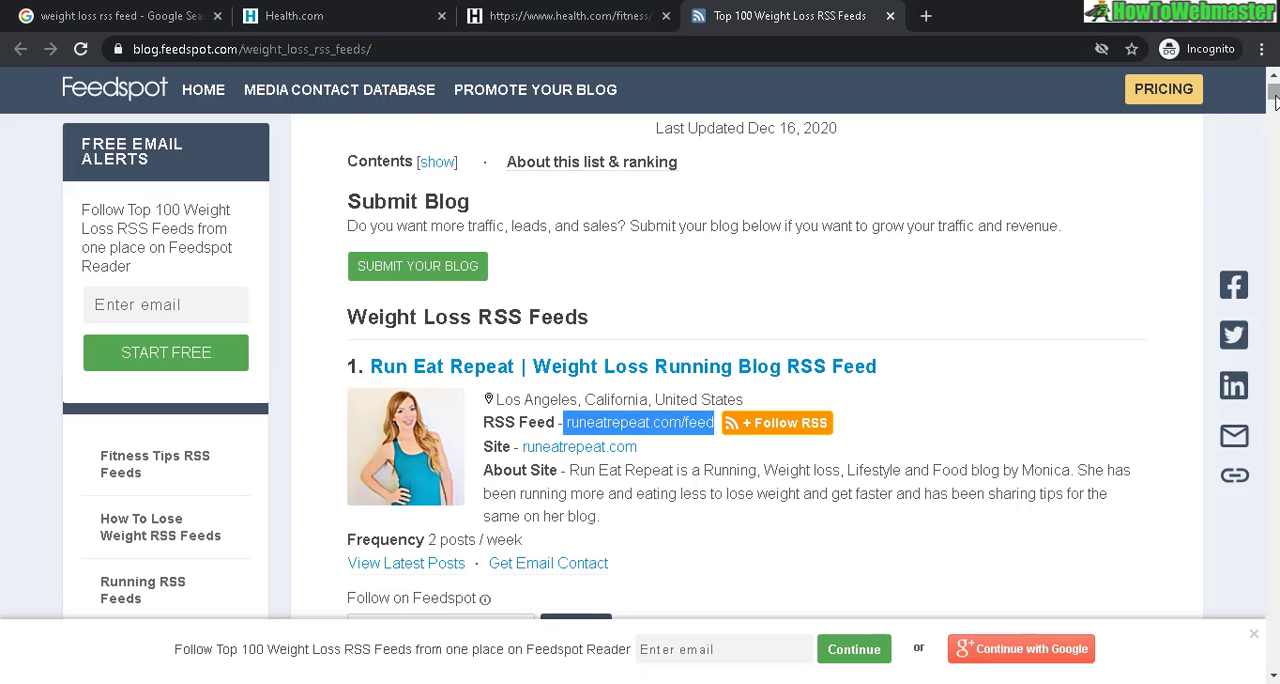
scroll(1274, 105, down, 2)
scroll(1274, 105, down, 3)
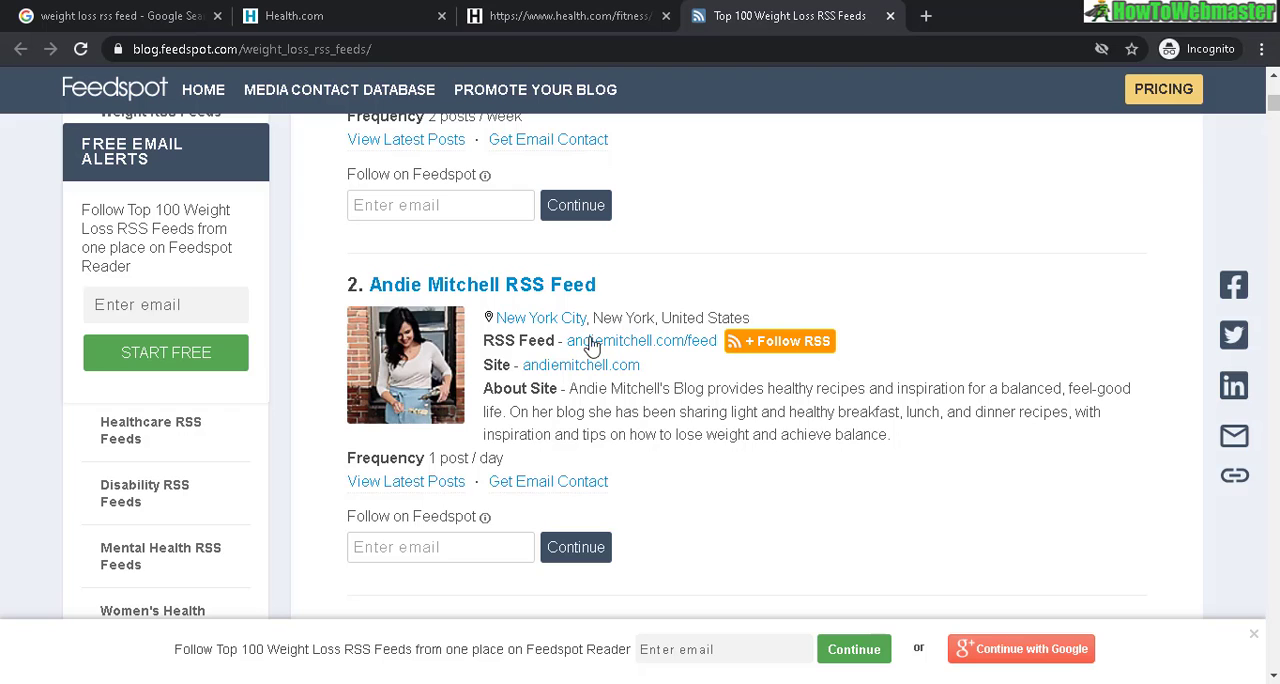
right_click(605, 342)
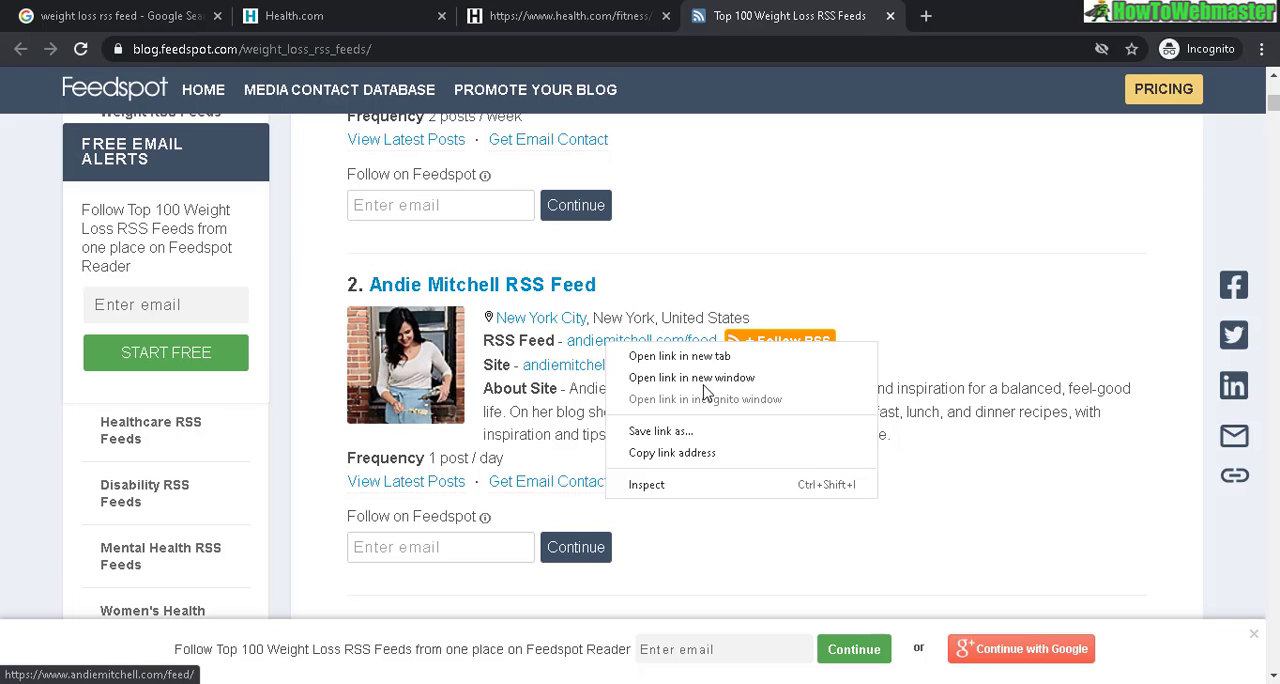
click(666, 455)
key(alt+Tab)
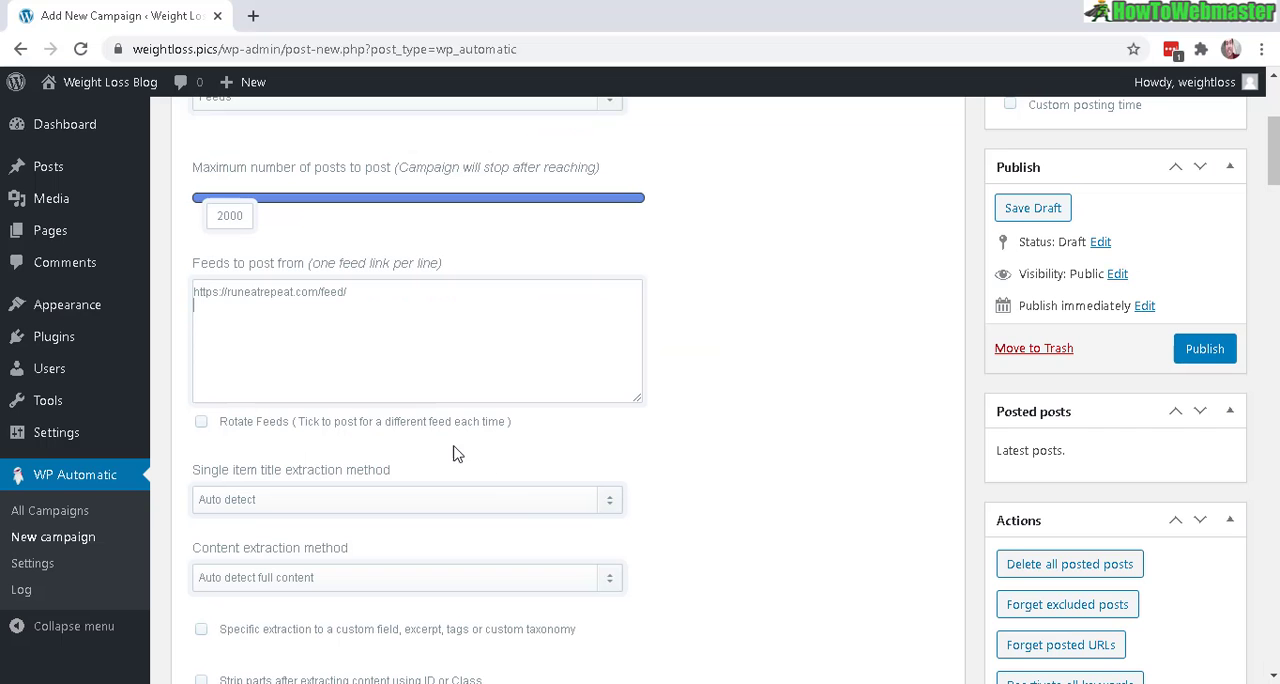
right_click(374, 333)
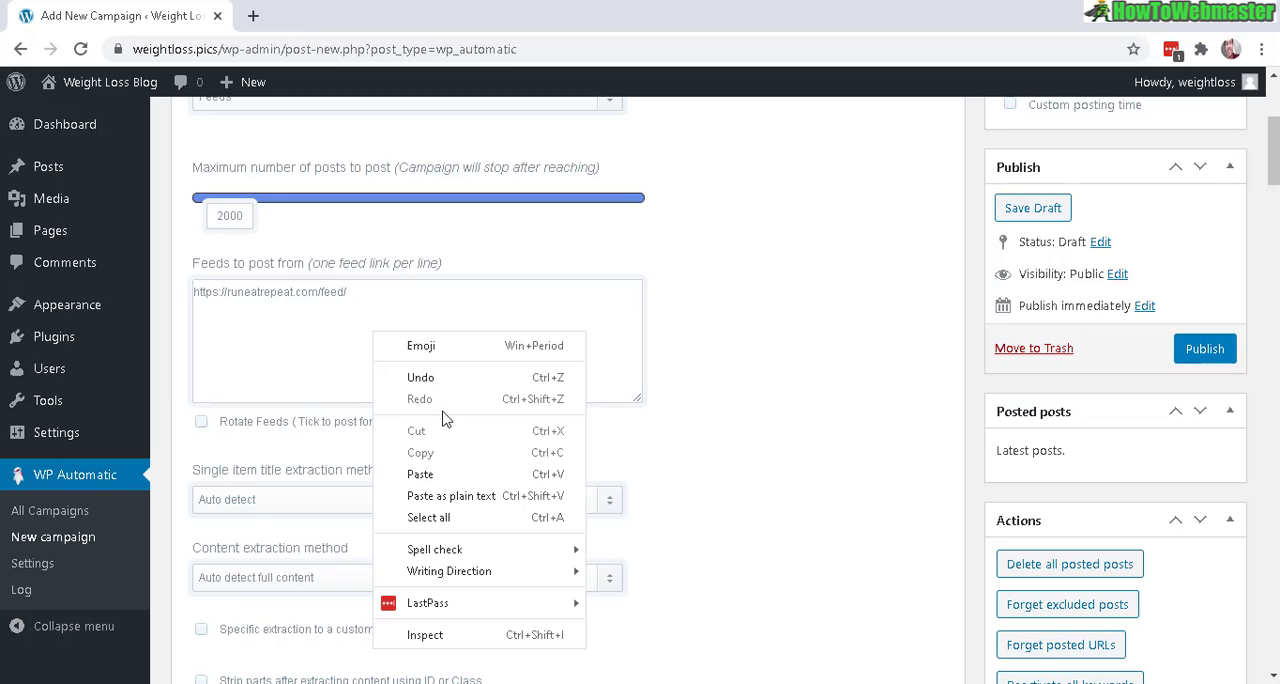
click(461, 475)
Add the Black Weight Loss Success feed link from the Feedspot list as the campaign's third feed and enable Rotate Feeds
key(alt+Tab)
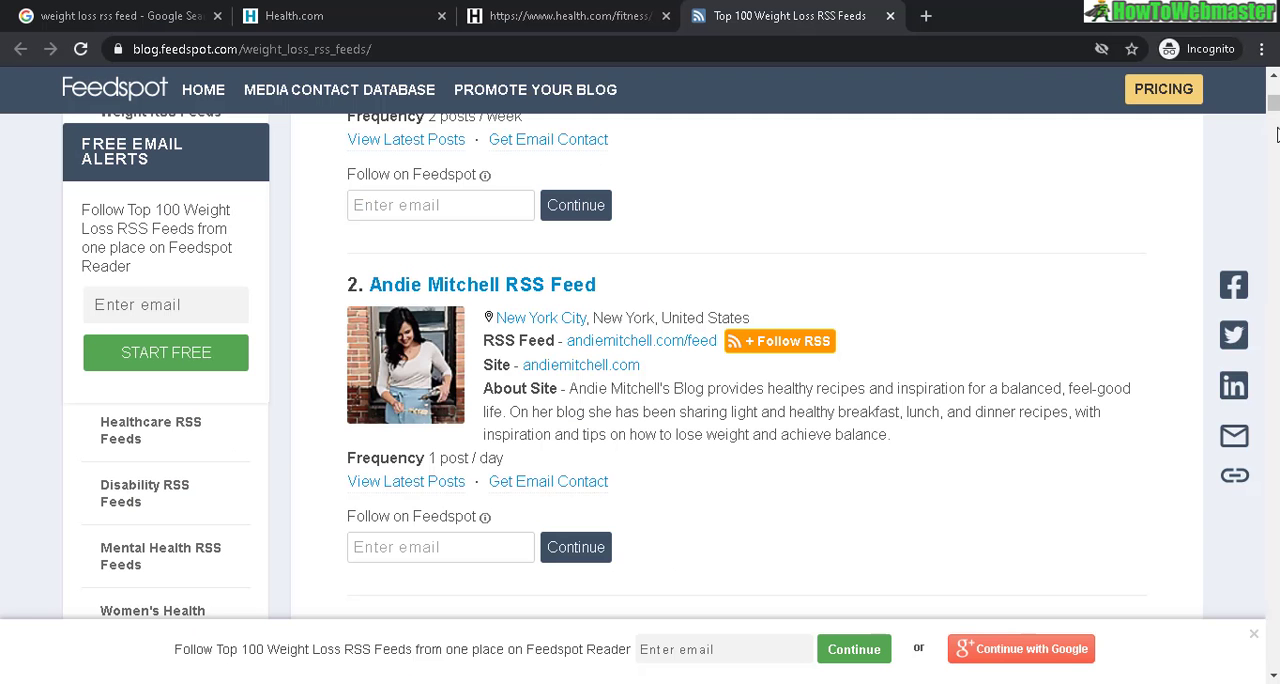
drag(1276, 110, 1276, 120)
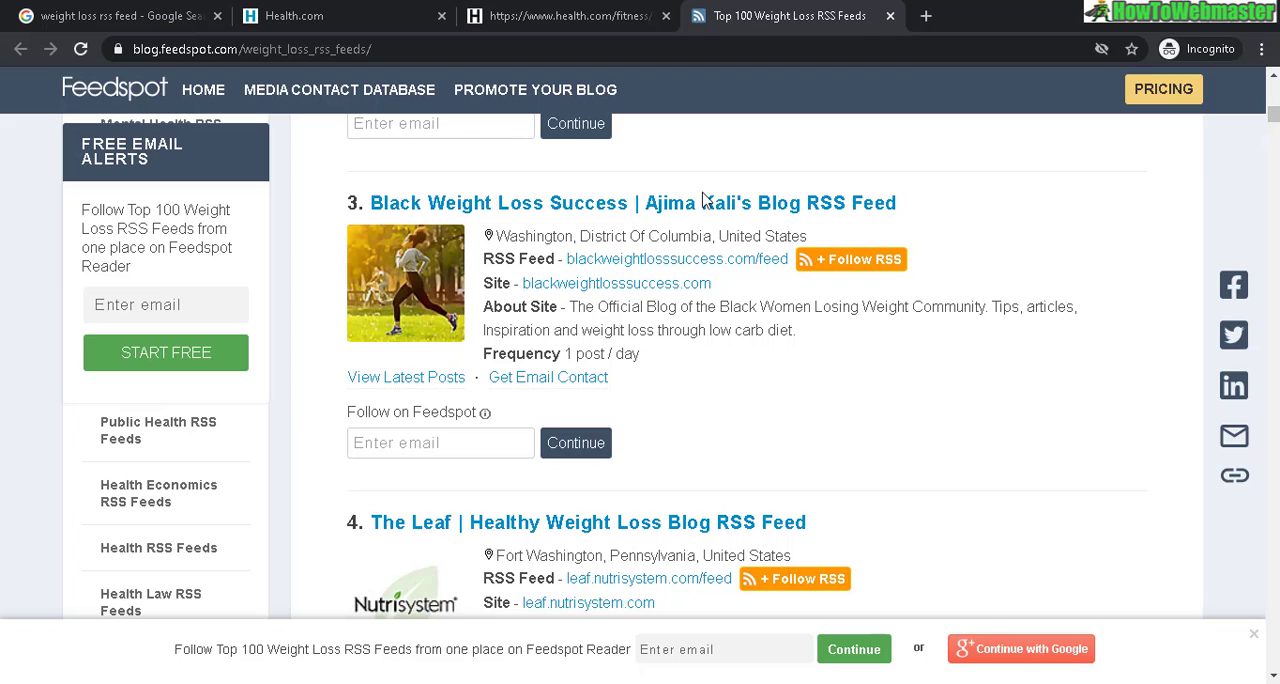
right_click(632, 262)
click(737, 374)
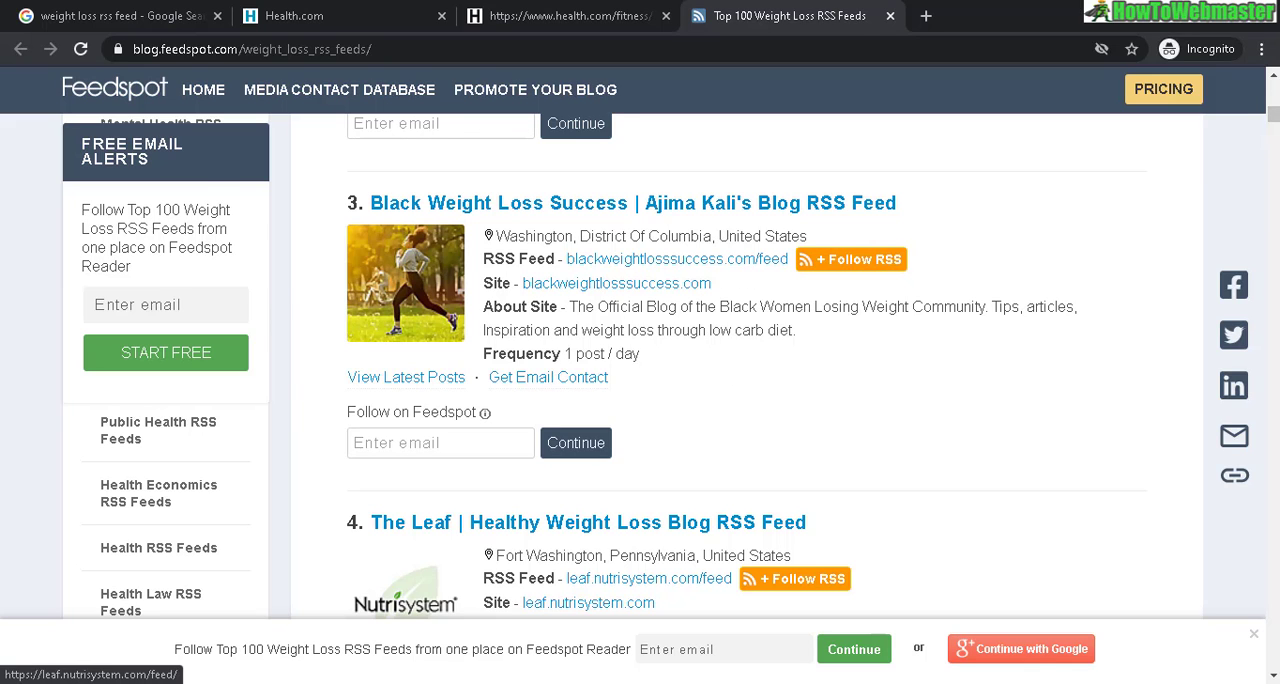
key(alt+Tab)
right_click(424, 332)
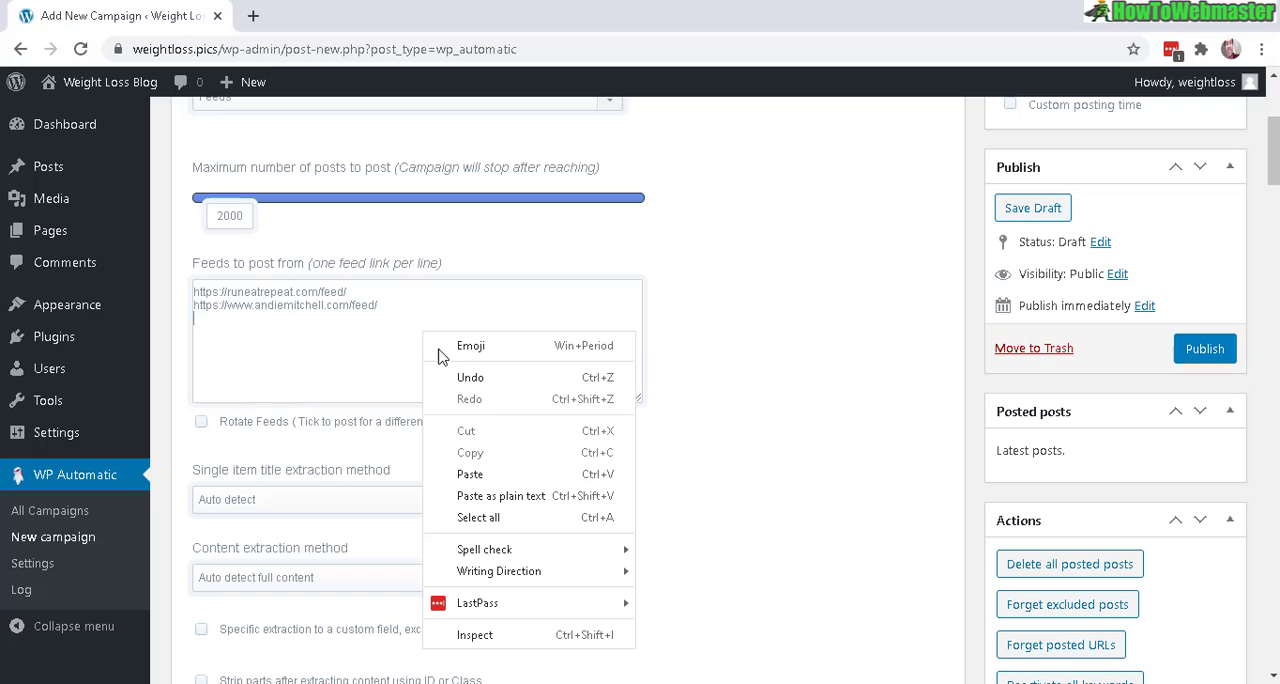
click(503, 474)
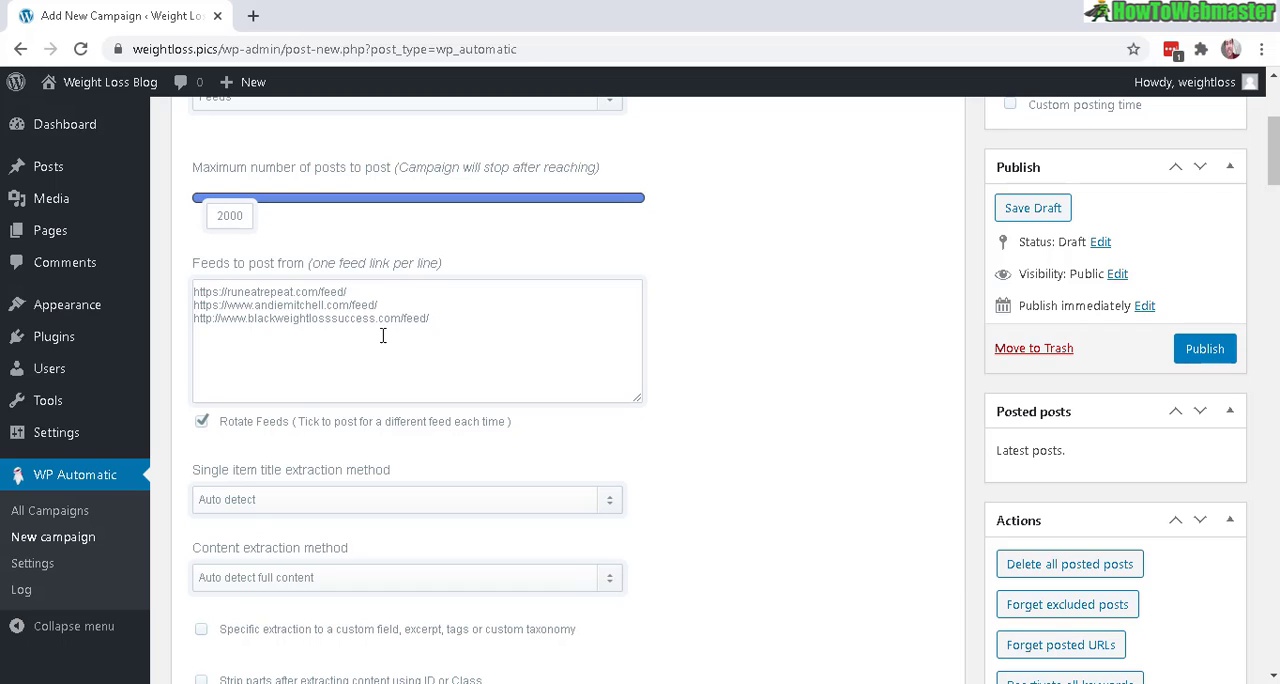
Review the available choices for the single item title and content extraction methods, leaving both on automatic detection
drag(1274, 170, 1274, 200)
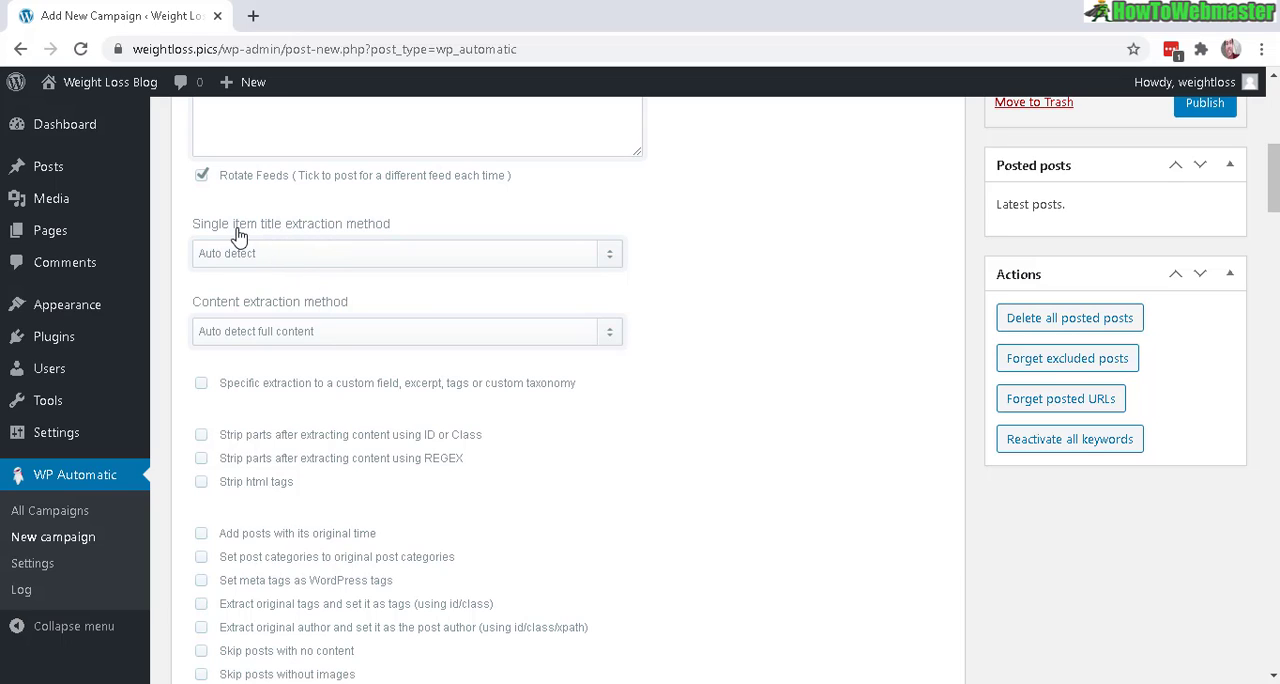
click(595, 262)
click(595, 262)
click(318, 335)
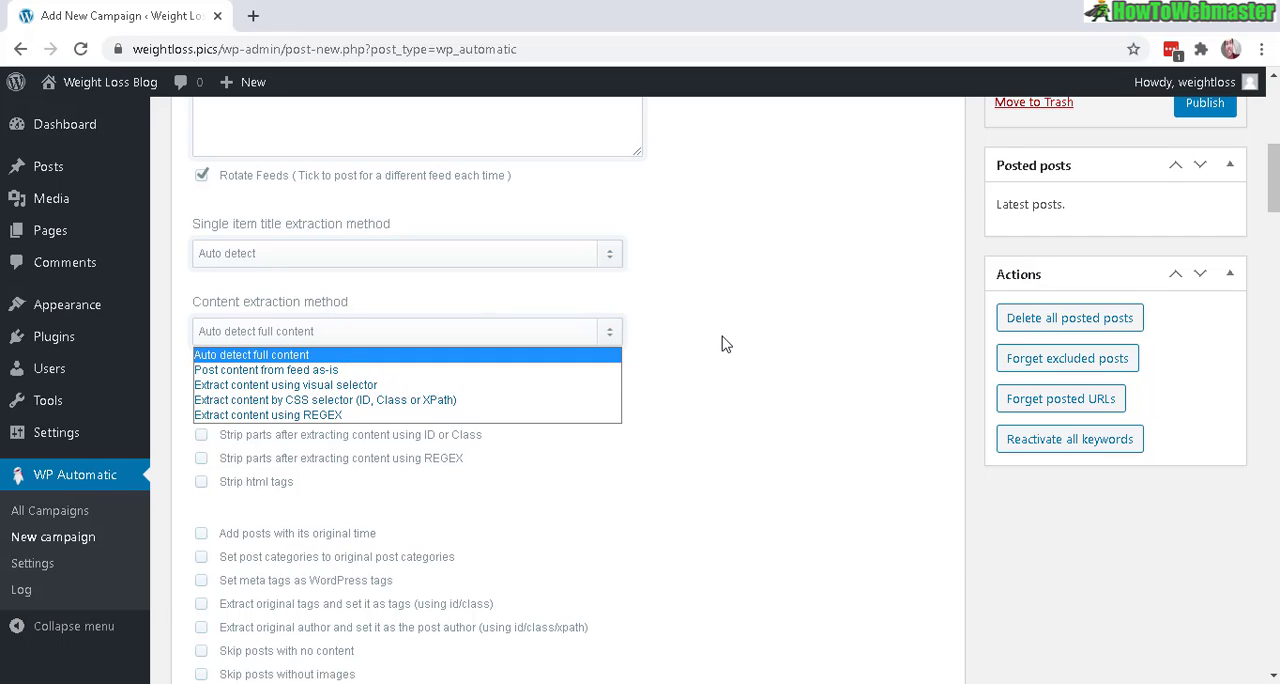
click(266, 318)
Enable skipping posts with no content, skipping posts without images, and setting meta tags as WordPress tags
drag(1277, 201, 1277, 226)
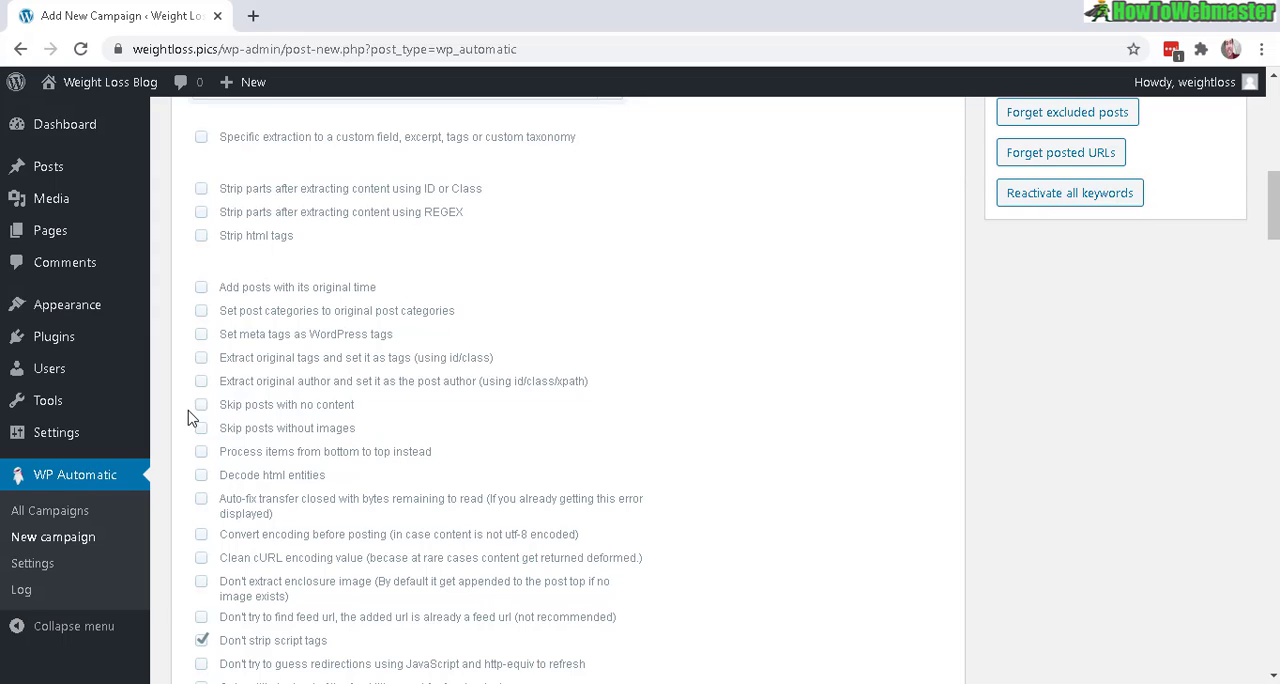
drag(359, 410, 224, 412)
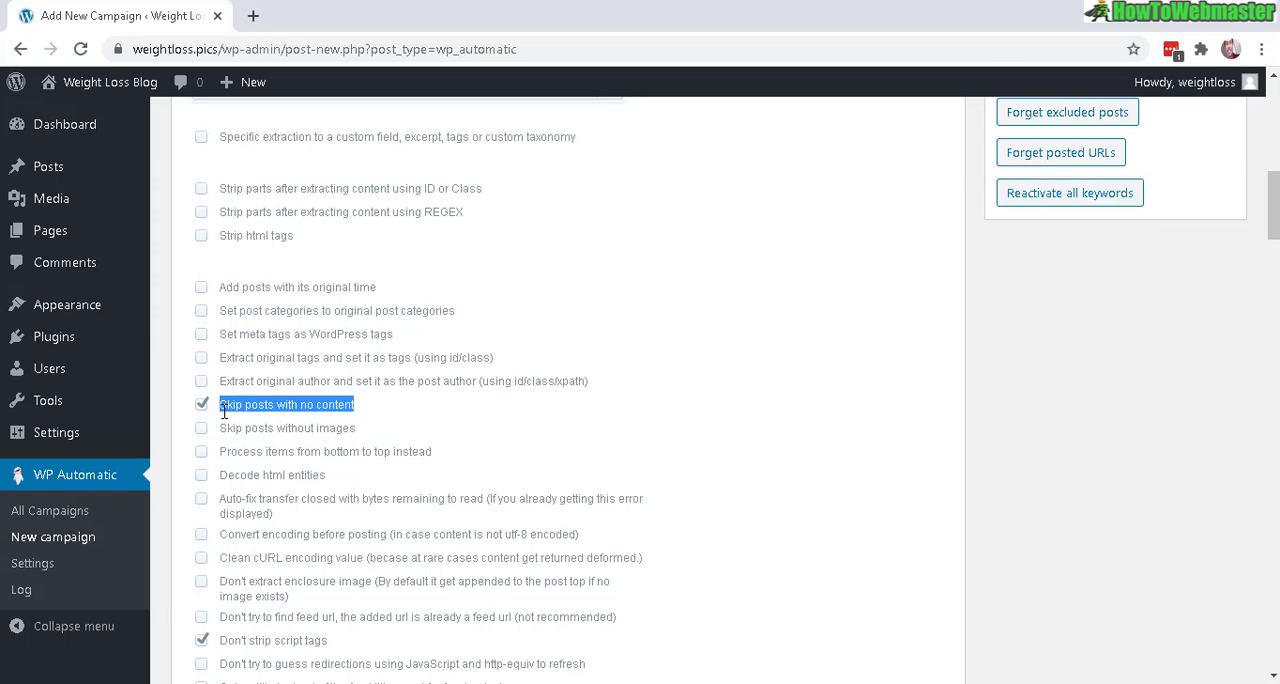
click(353, 440)
mouse_move(356, 434)
mouse_down()
mouse_move(298, 428)
mouse_move(370, 438)
mouse_up()
click(260, 425)
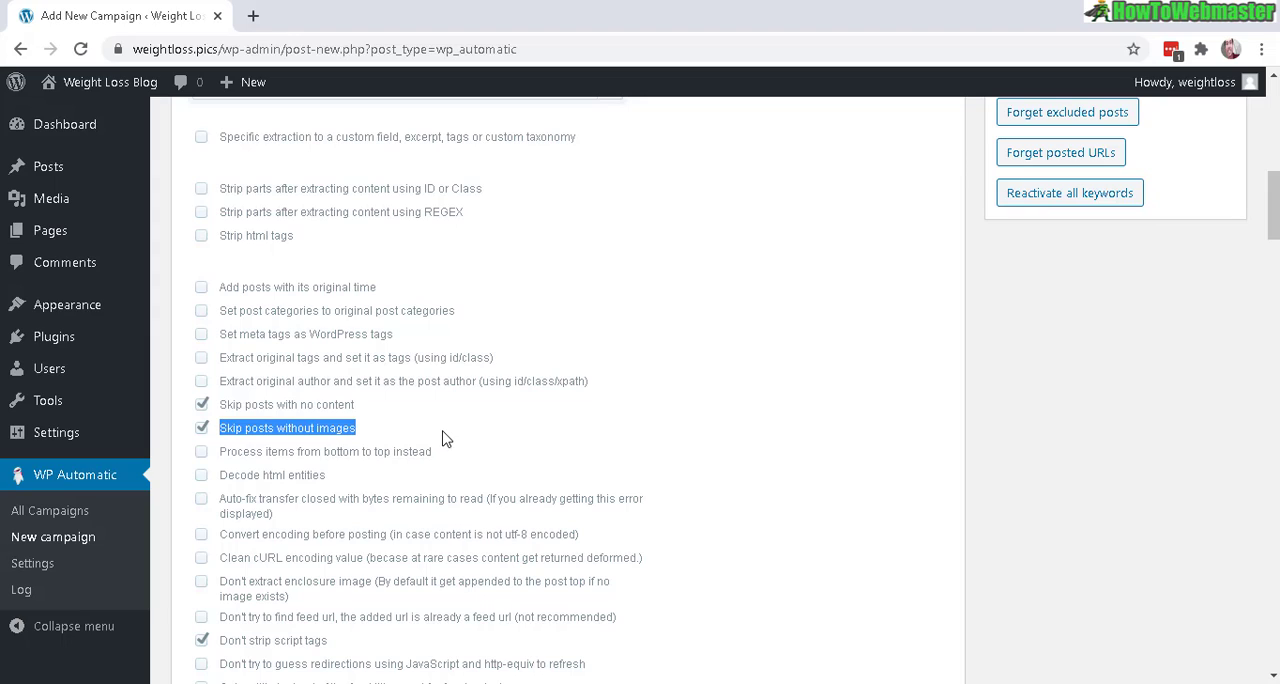
click(205, 336)
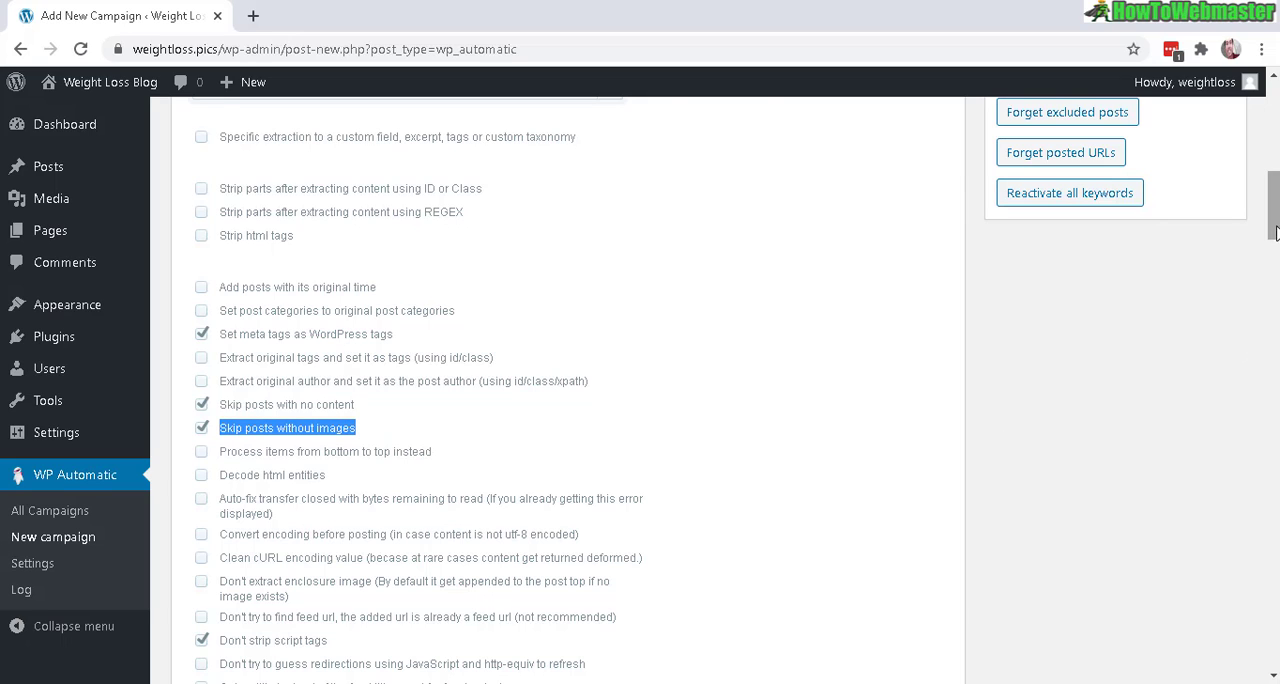
Examine the post text template and its supported tags in the campaign's post template settings
drag(1274, 207, 1276, 251)
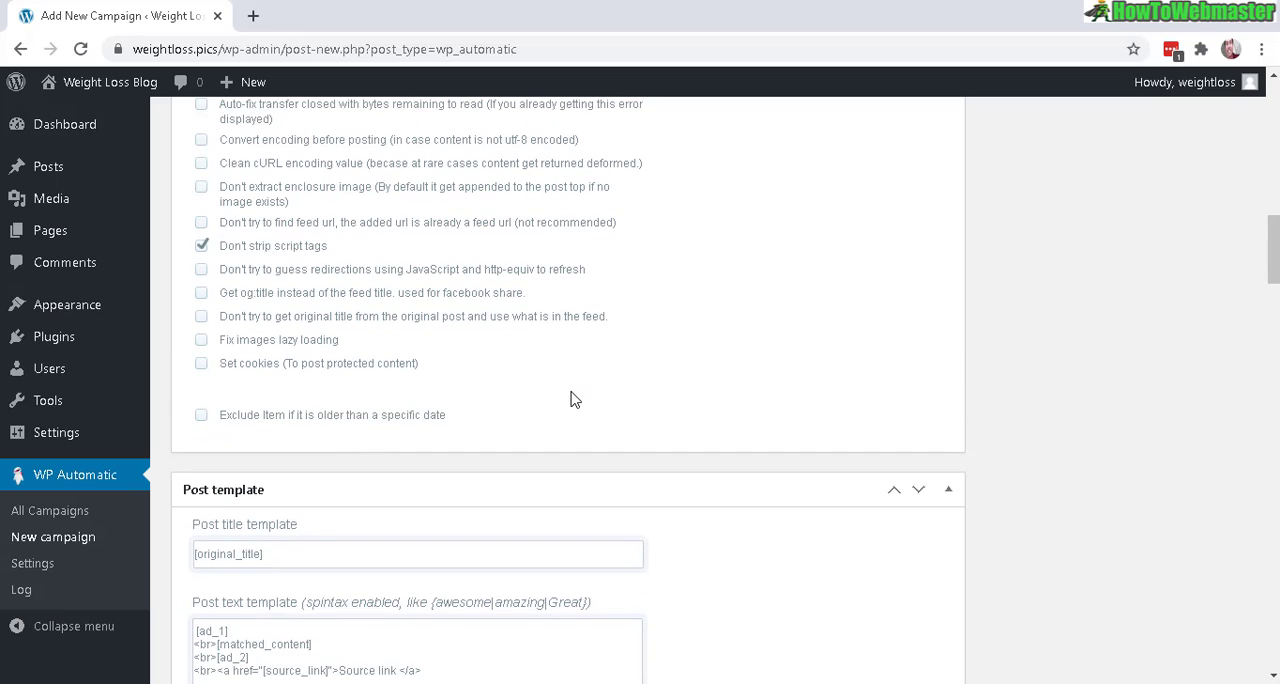
drag(1275, 252, 1276, 291)
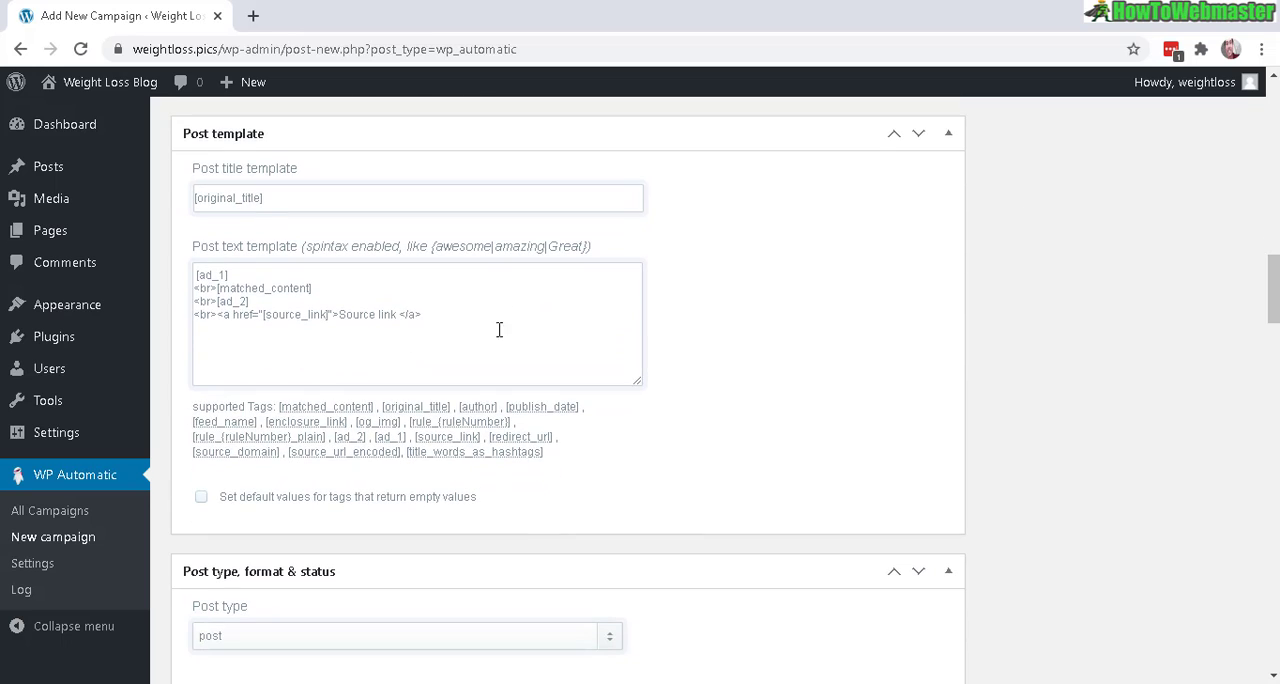
drag(424, 314, 205, 275)
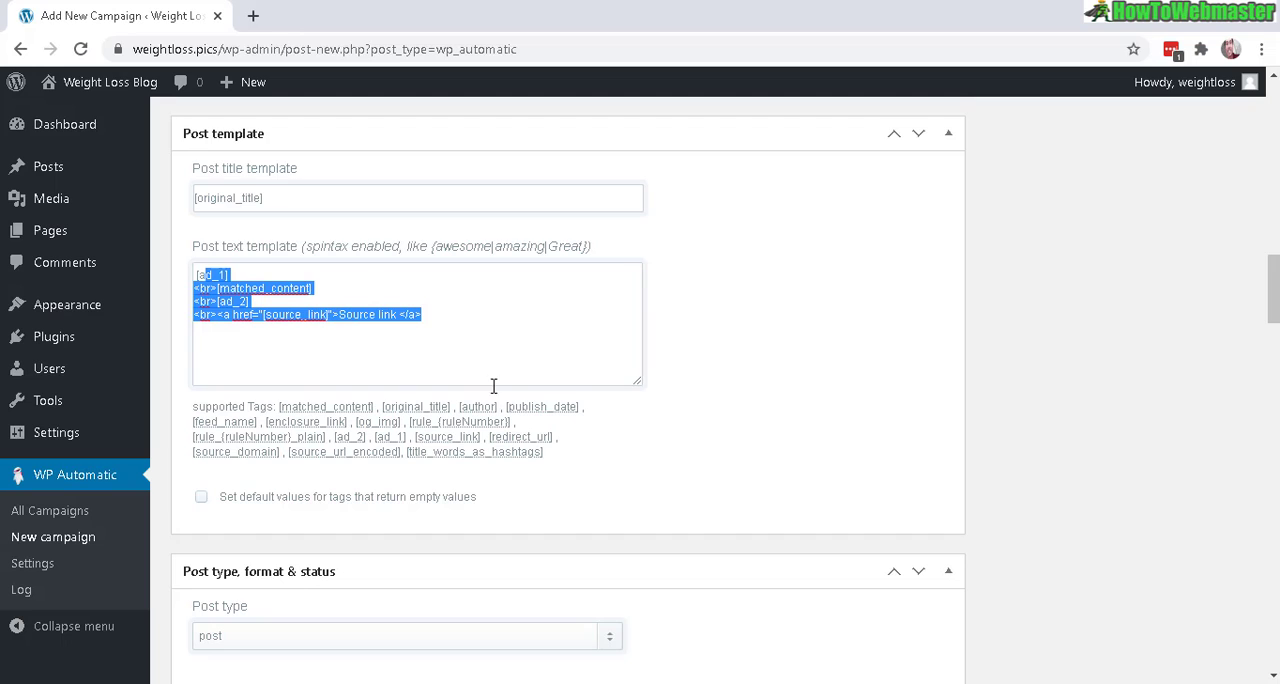
drag(565, 462, 276, 407)
click(880, 307)
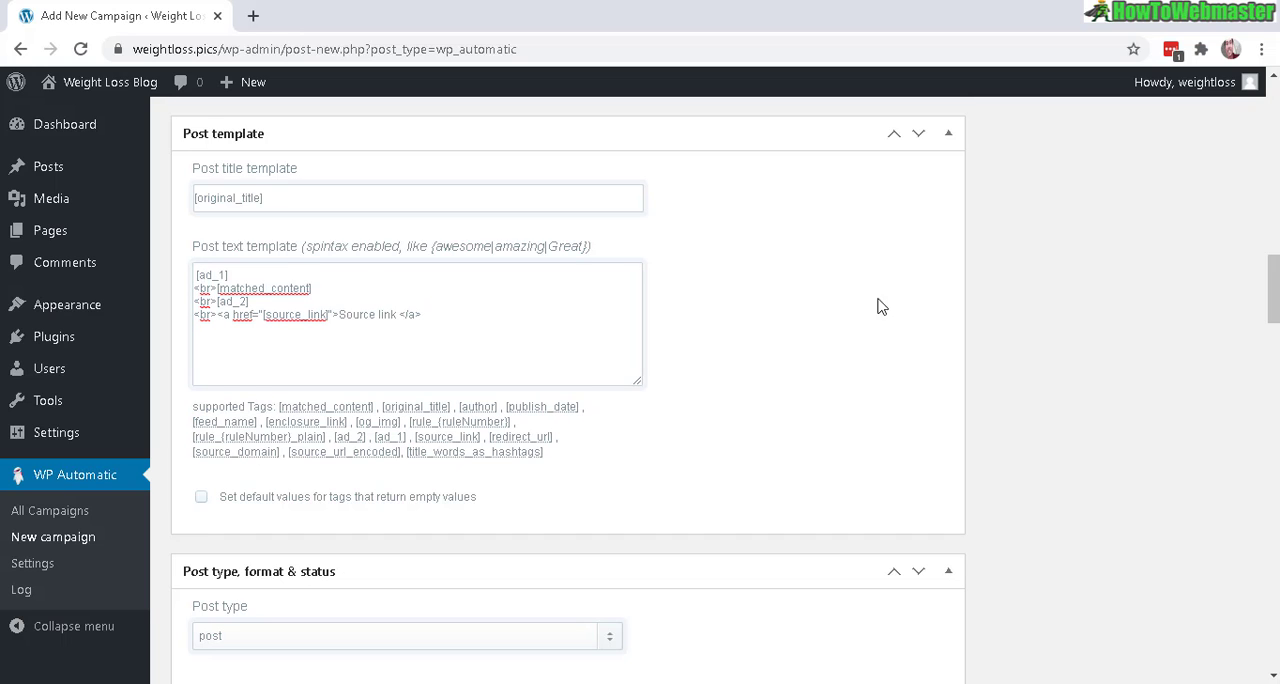
Publish the "feed test" campaign
drag(1276, 313, 1276, 470)
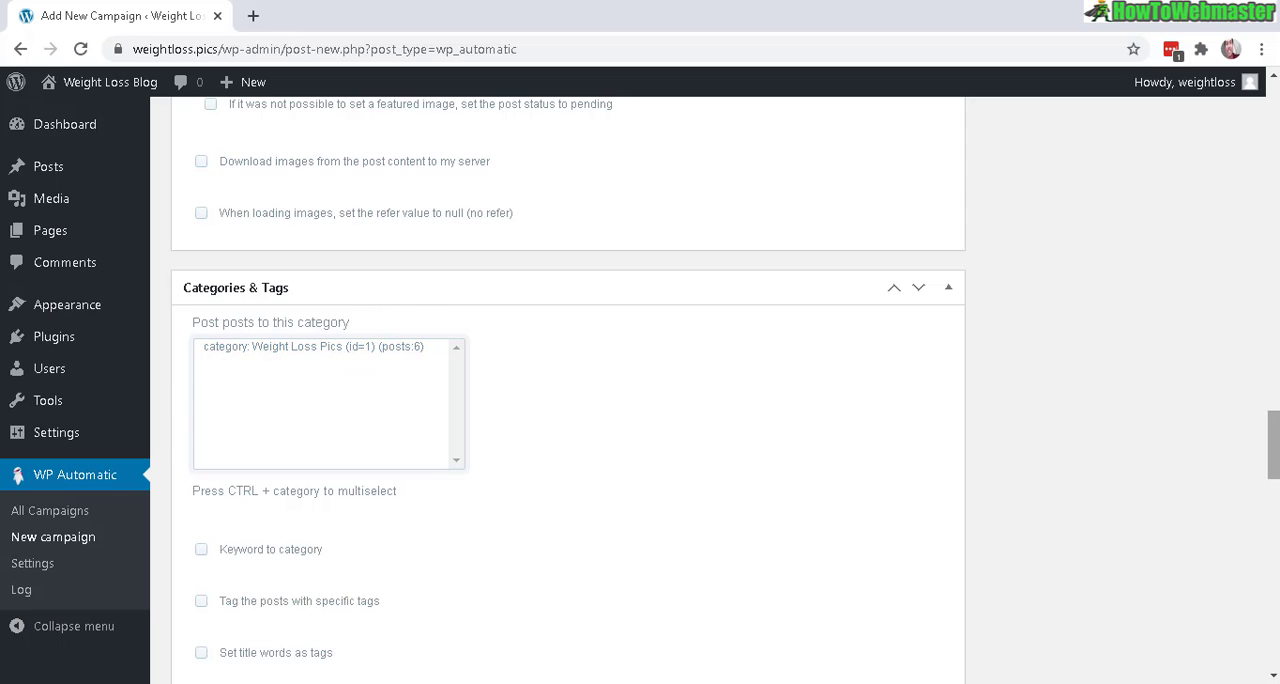
drag(1276, 445, 1275, 104)
click(1201, 662)
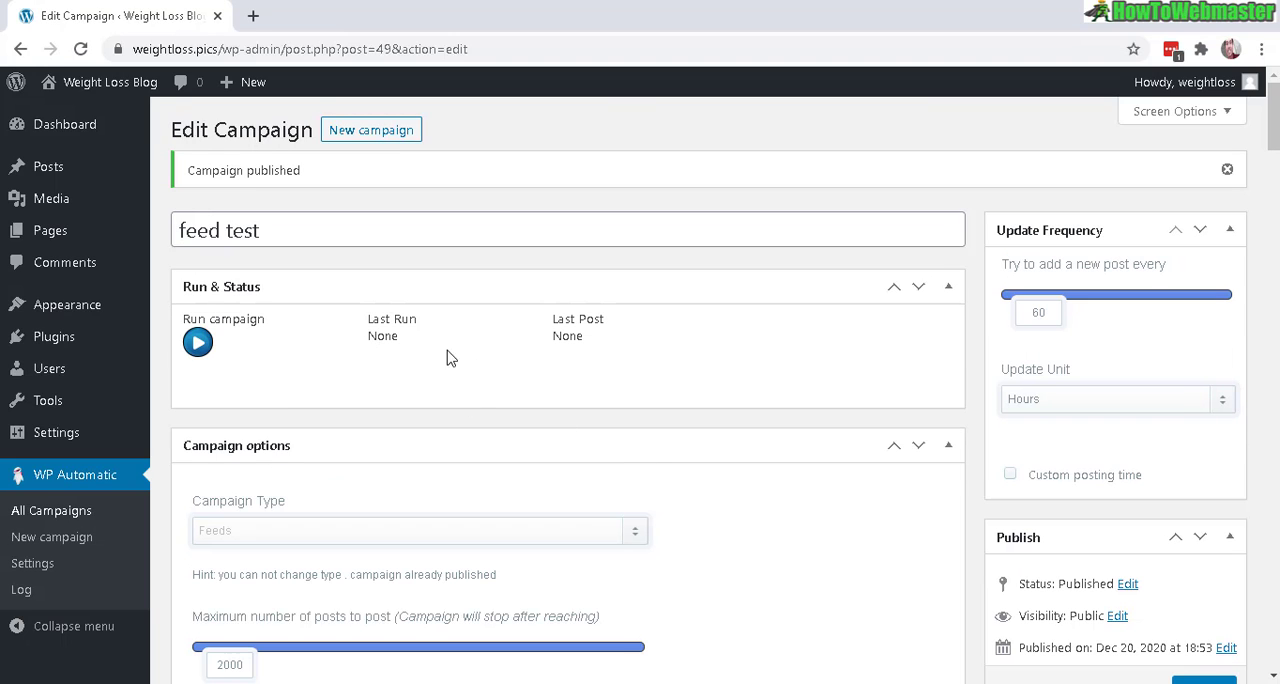
Run the "feed test" campaign and look through the resulting last post on the blog in a new tab
click(197, 342)
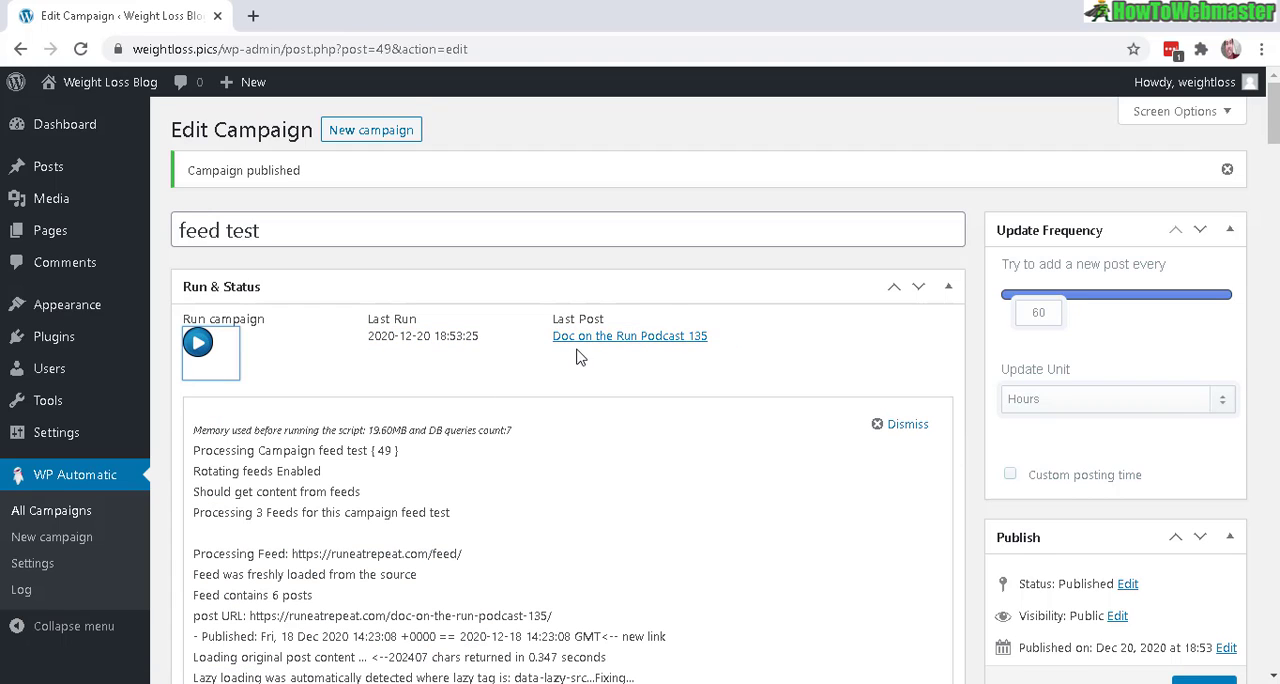
right_click(592, 337)
click(652, 350)
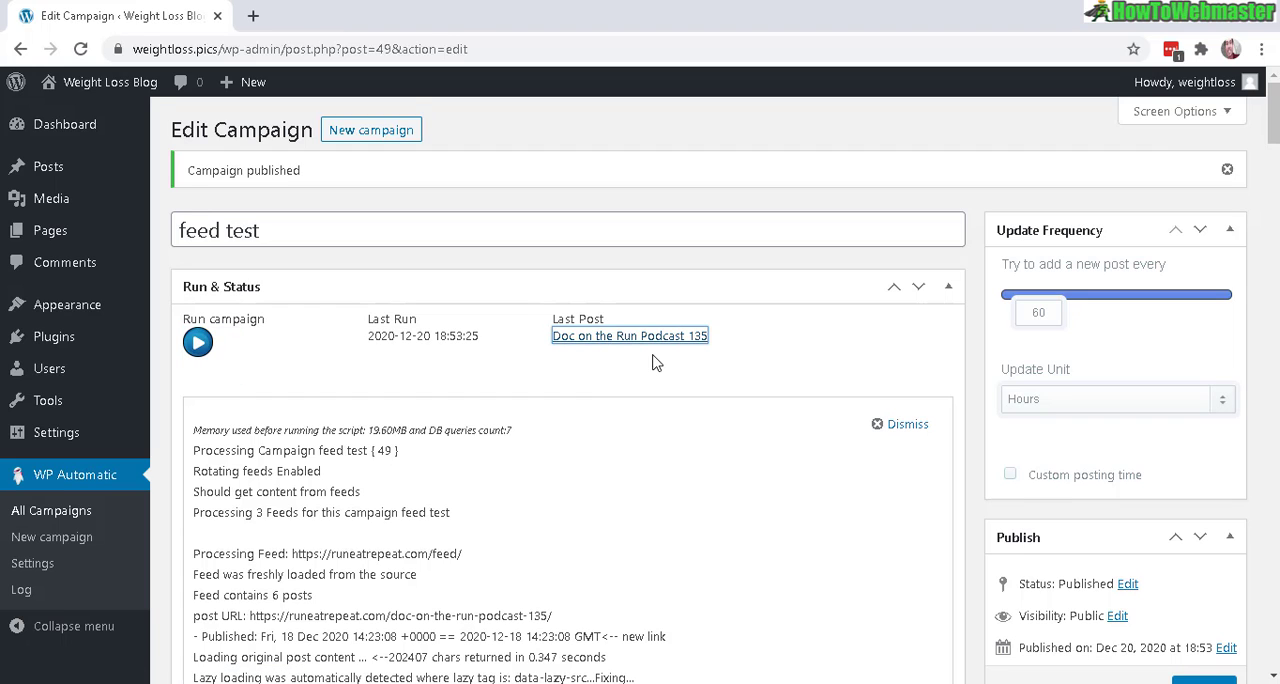
click(333, 15)
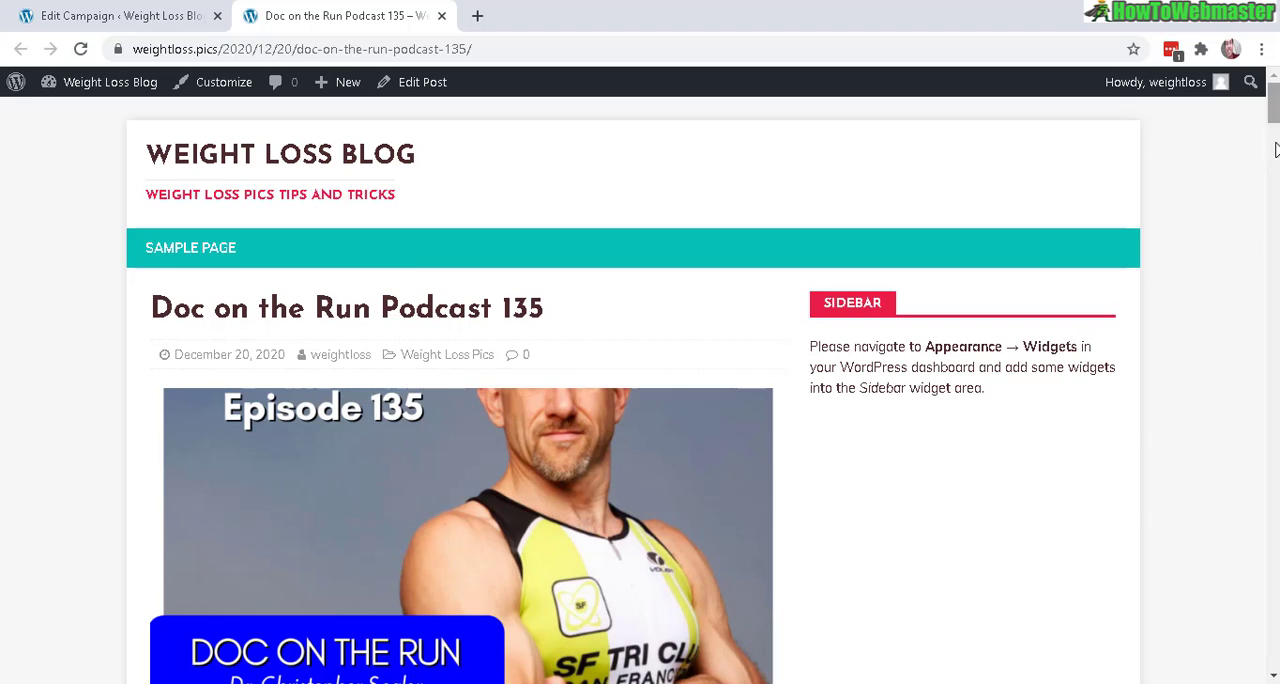
drag(1276, 108, 1256, 393)
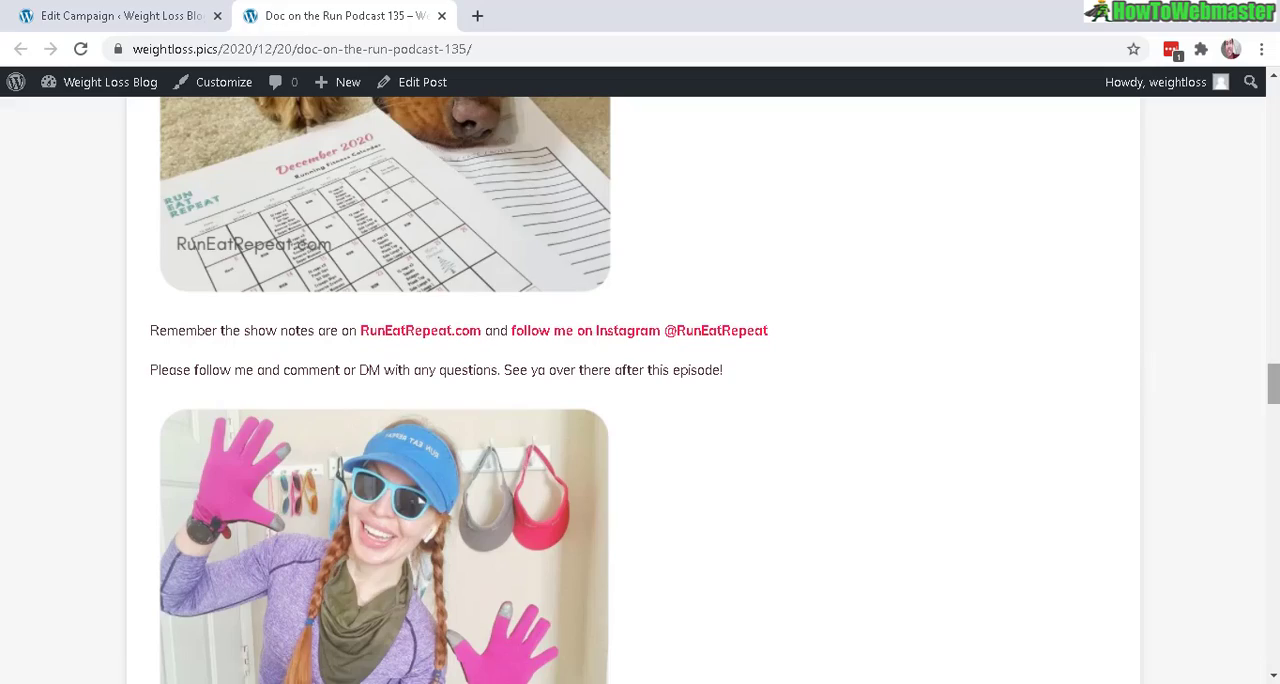
drag(1273, 384, 1274, 492)
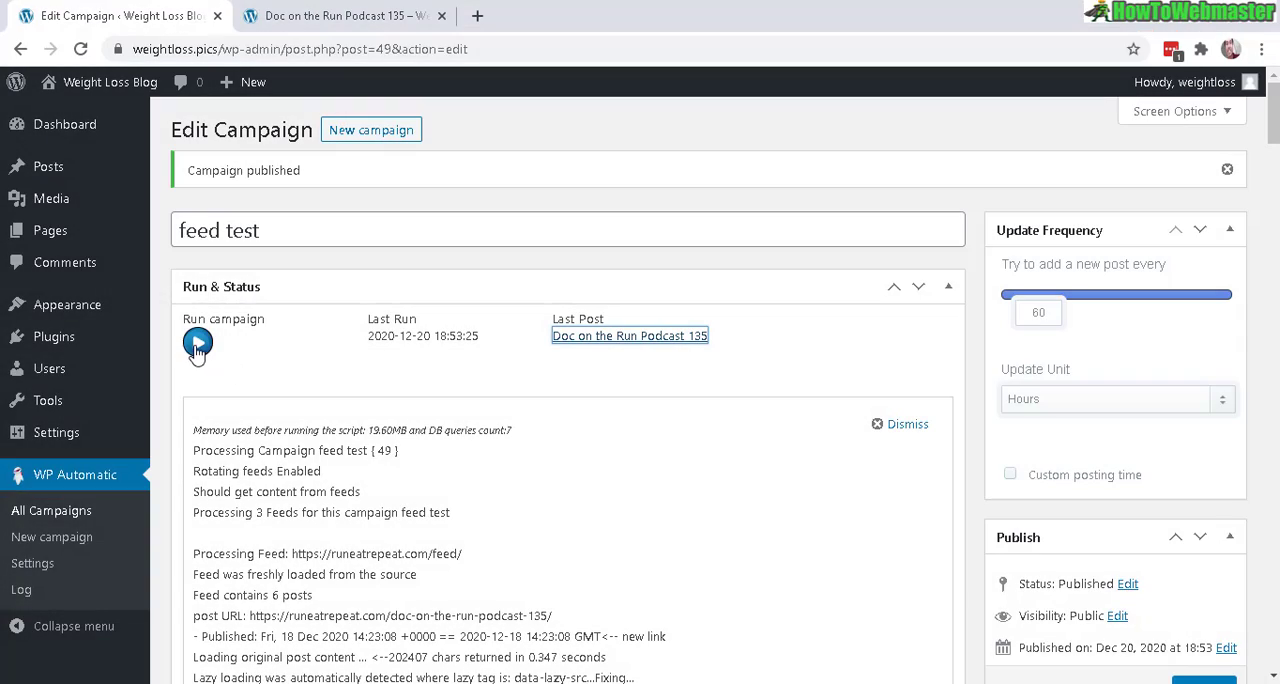
Run the campaign again from its edit page, look through the newly added post in another tab, and recheck the campaign's feed list
click(197, 345)
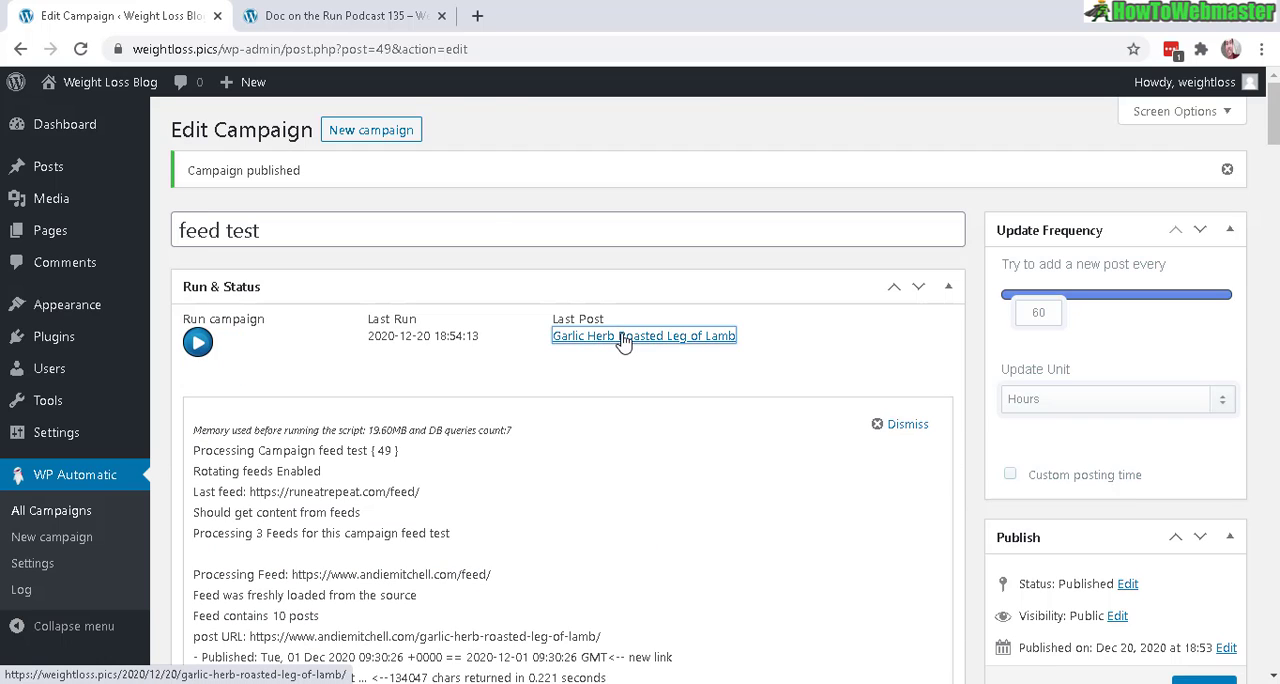
right_click(622, 338)
click(662, 346)
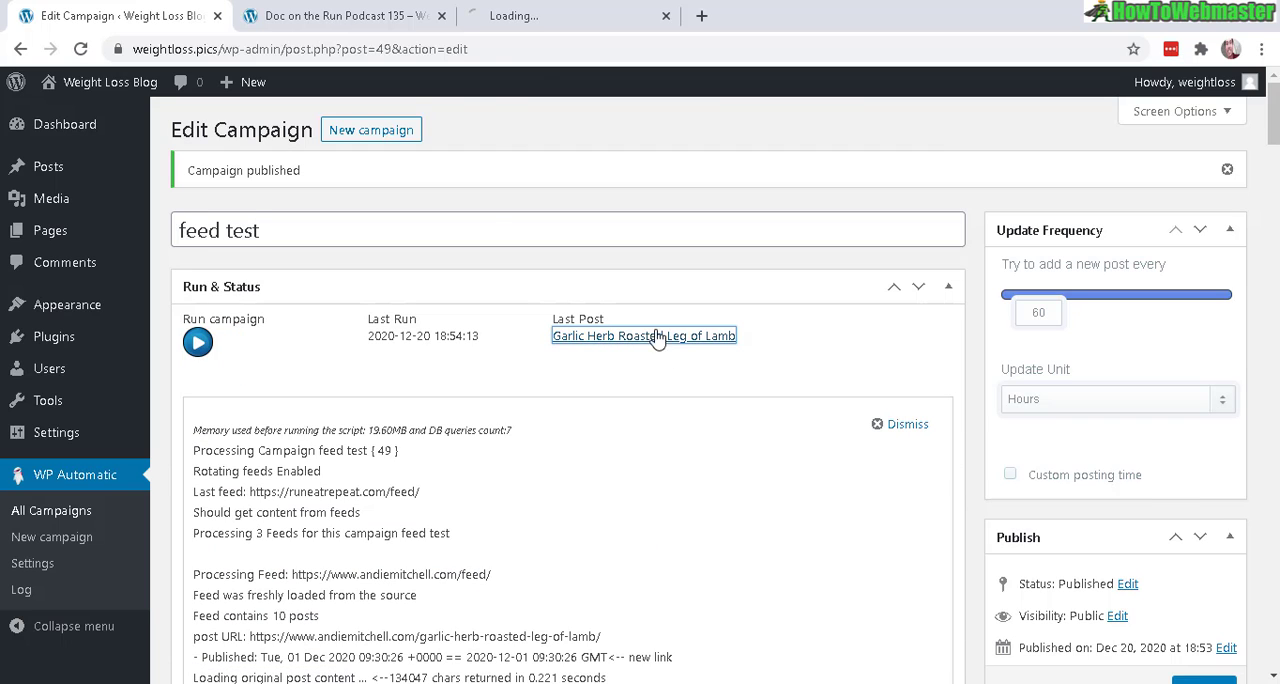
click(508, 10)
drag(1268, 148, 1256, 413)
scroll(1252, 420, down, 6)
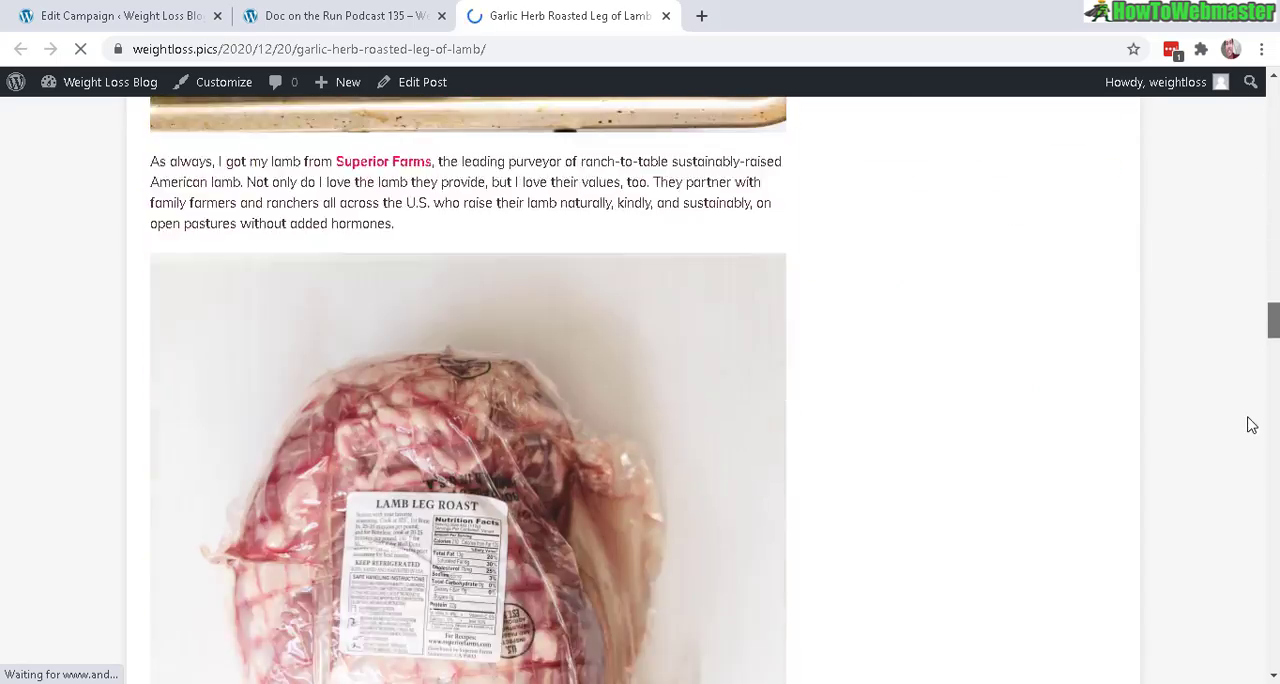
scroll(1274, 362, down, 5)
drag(1274, 362, 1248, 618)
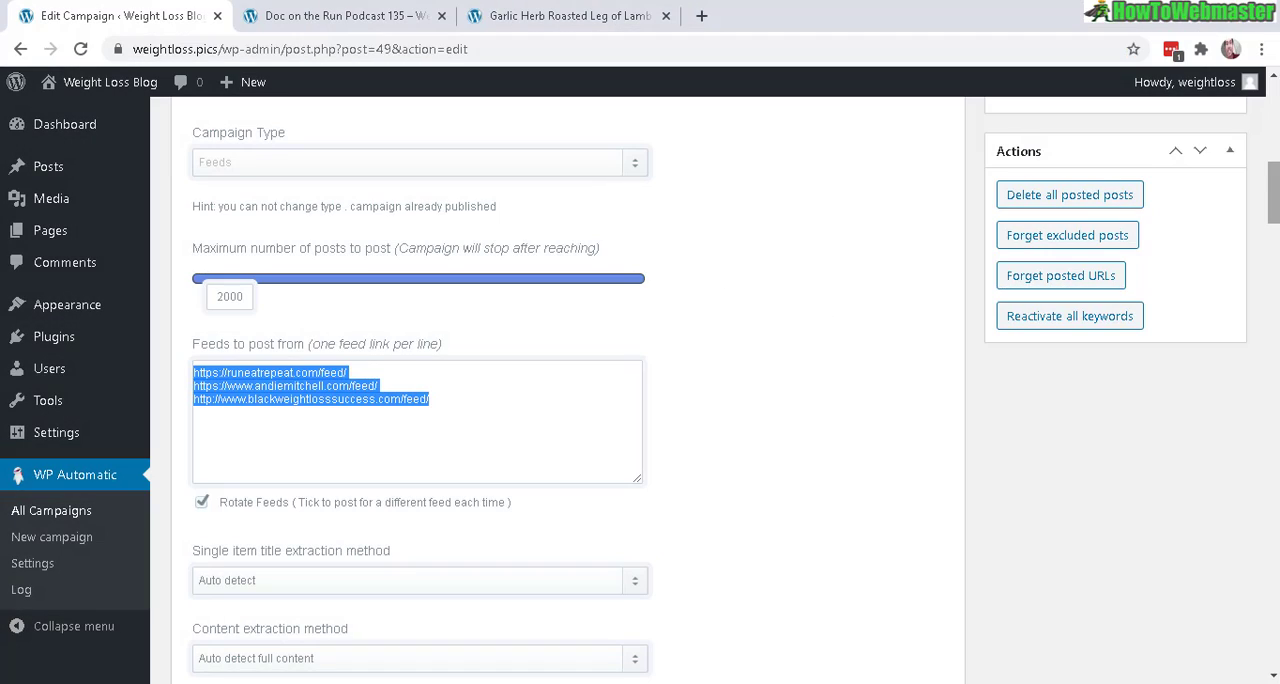
drag(1274, 192, 1274, 112)
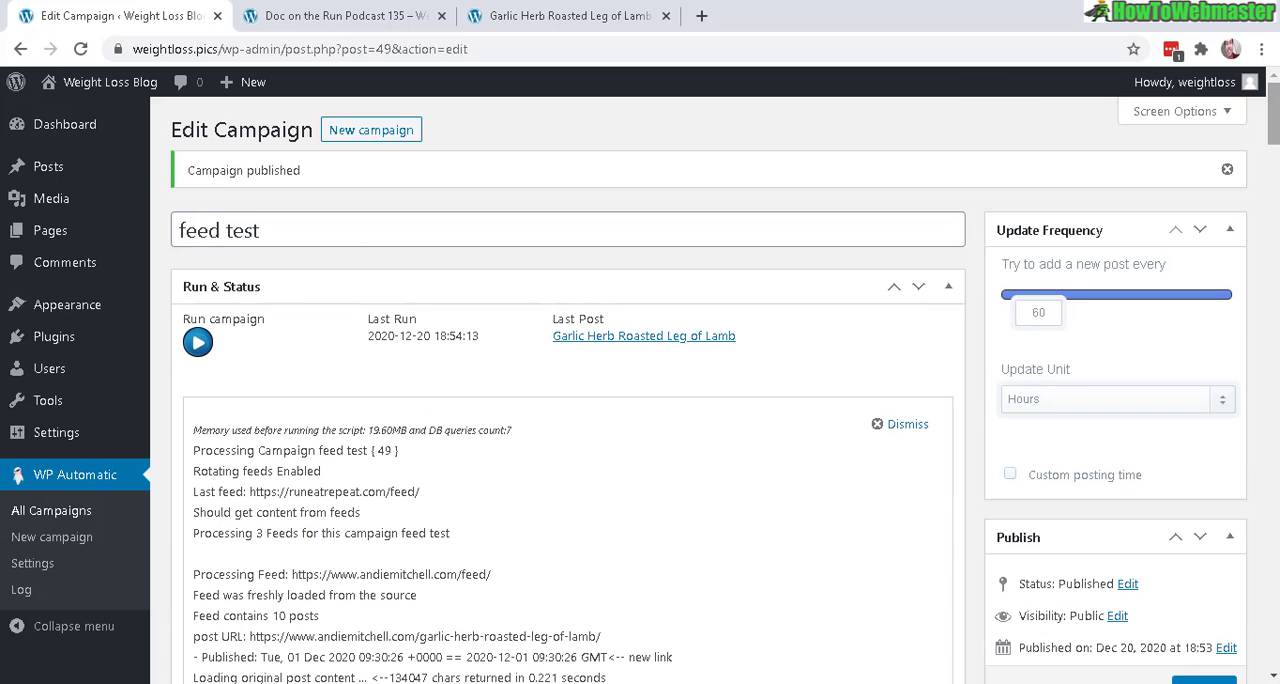